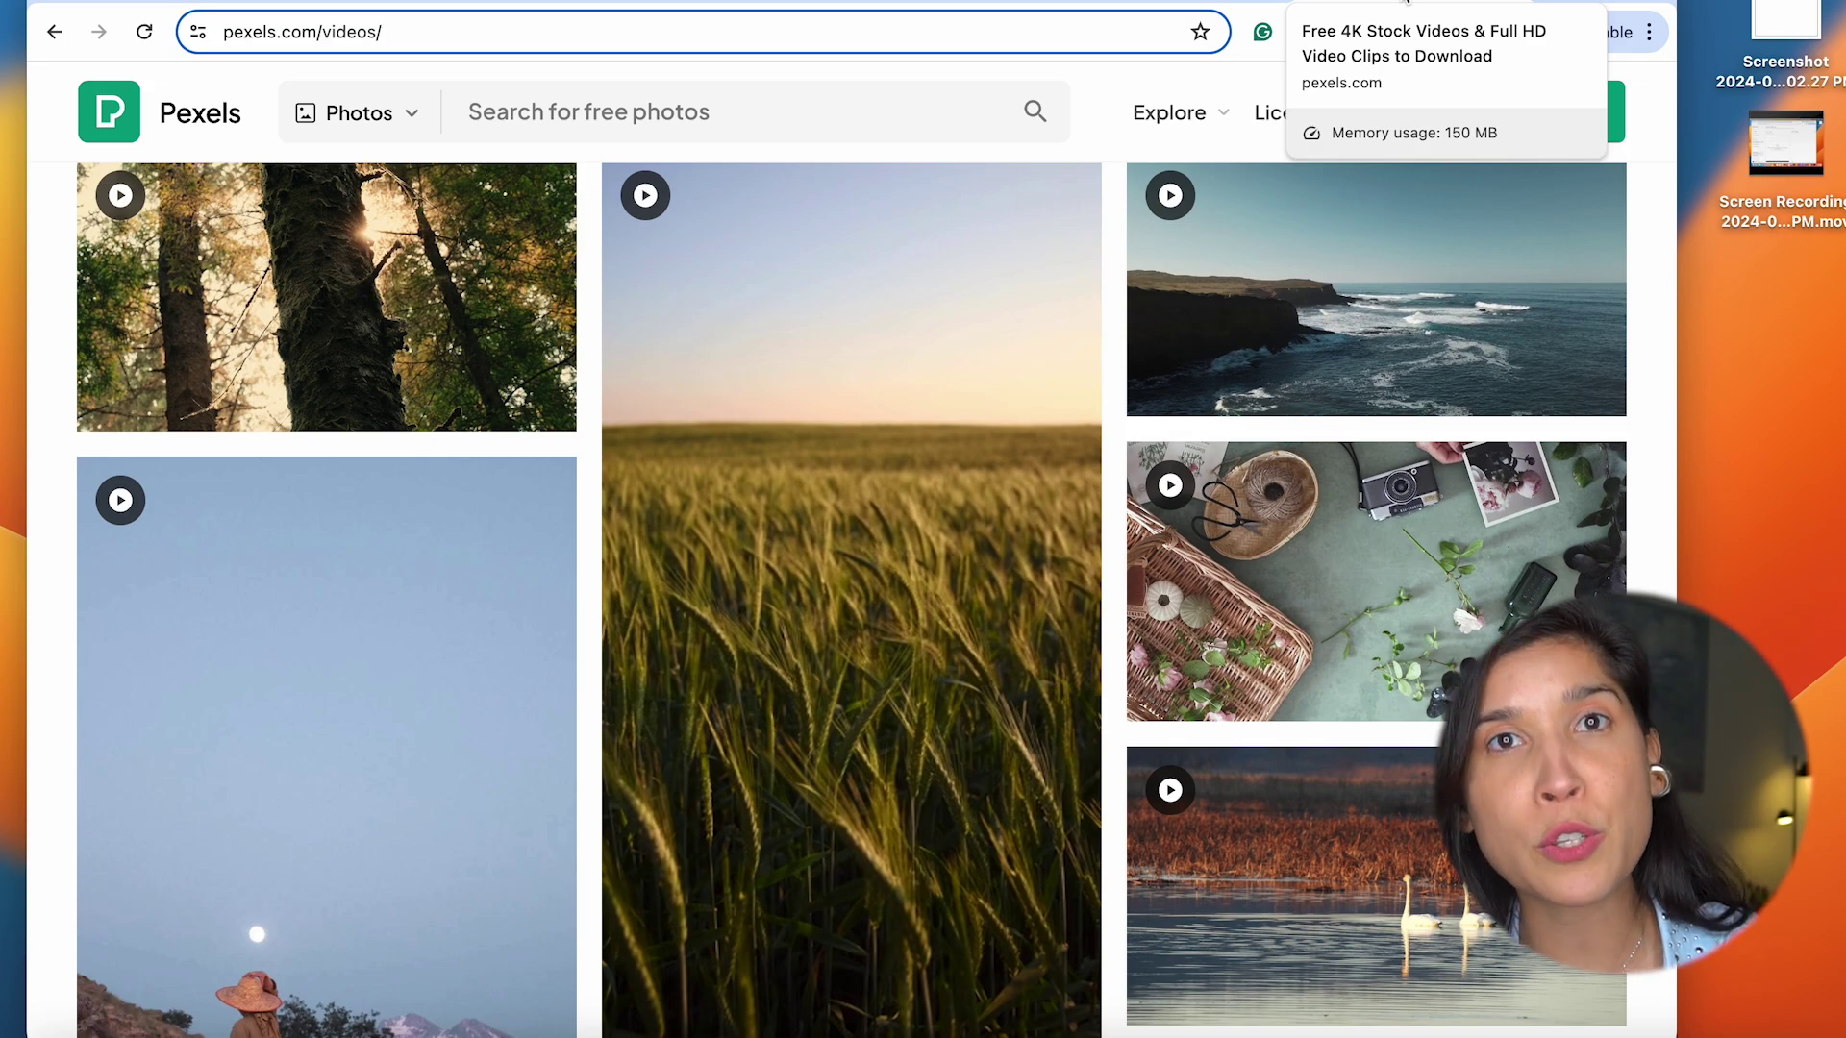
Return to the ElevenLabs Test Project with the sea-cliff footage and first narration clip.
left_click(1105, 5)
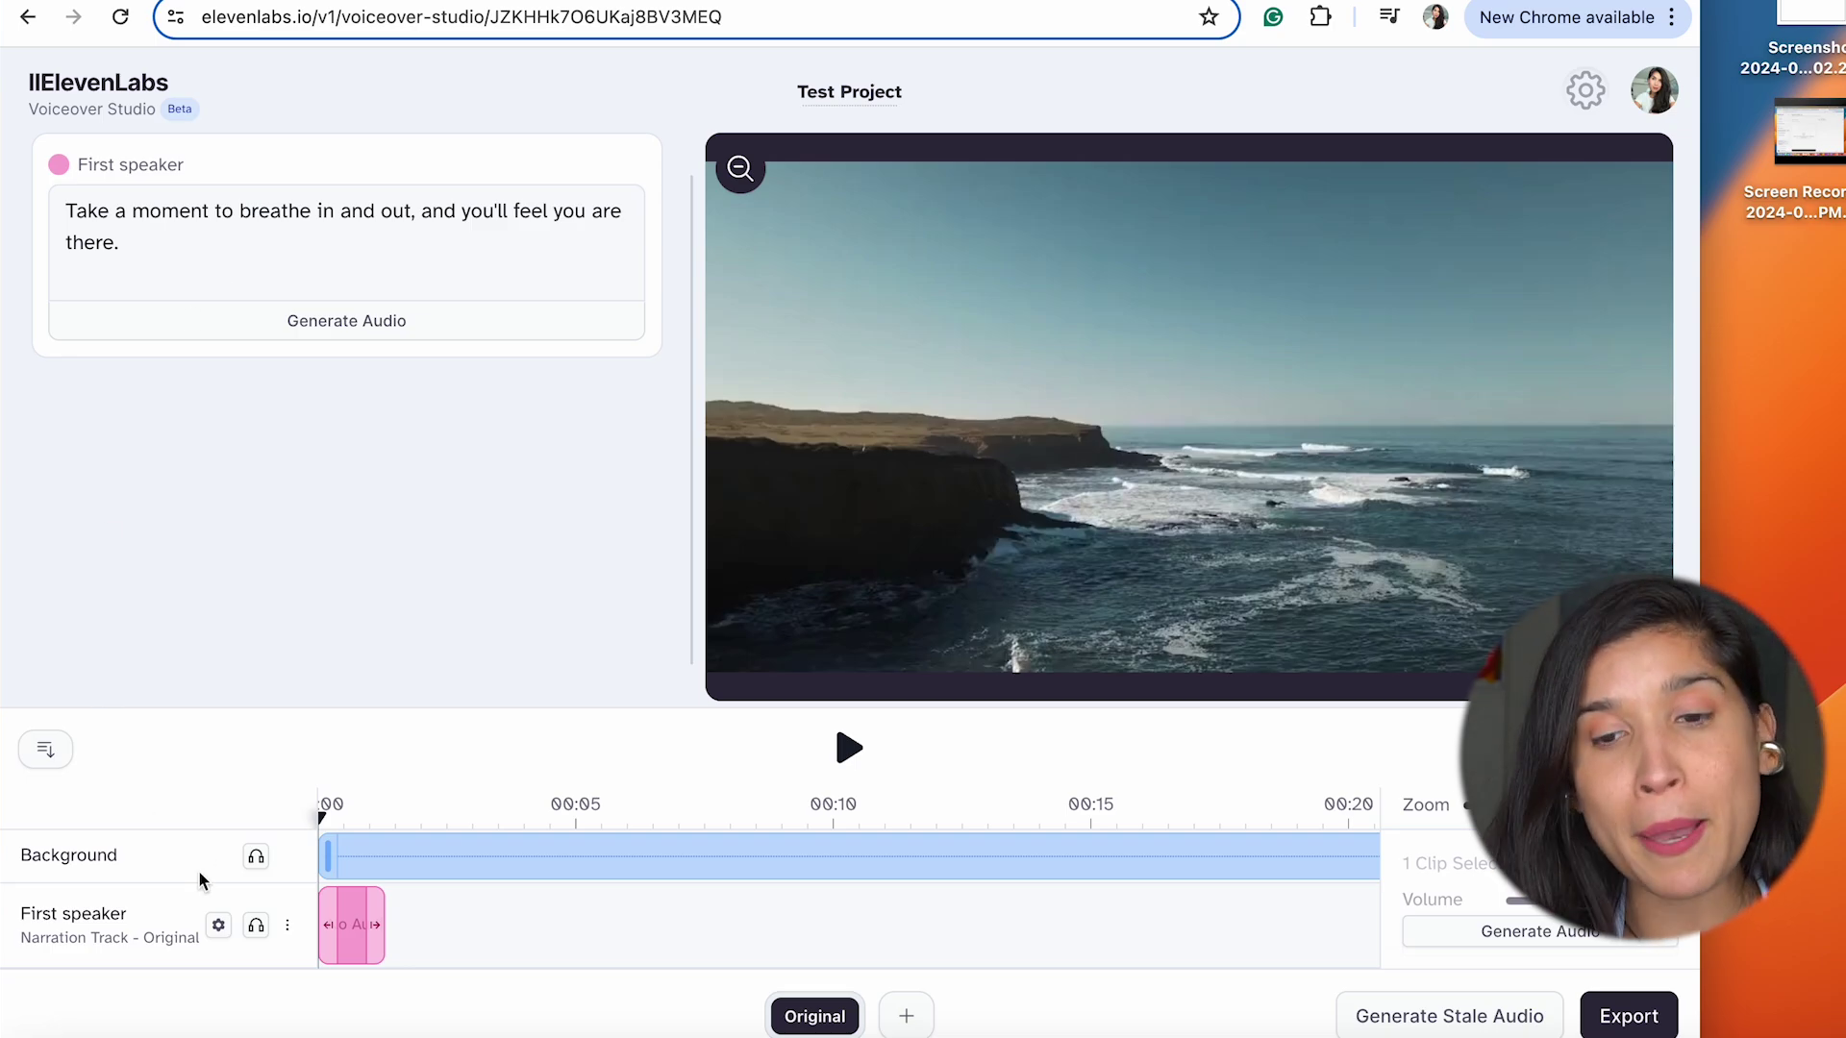
left_click(219, 925)
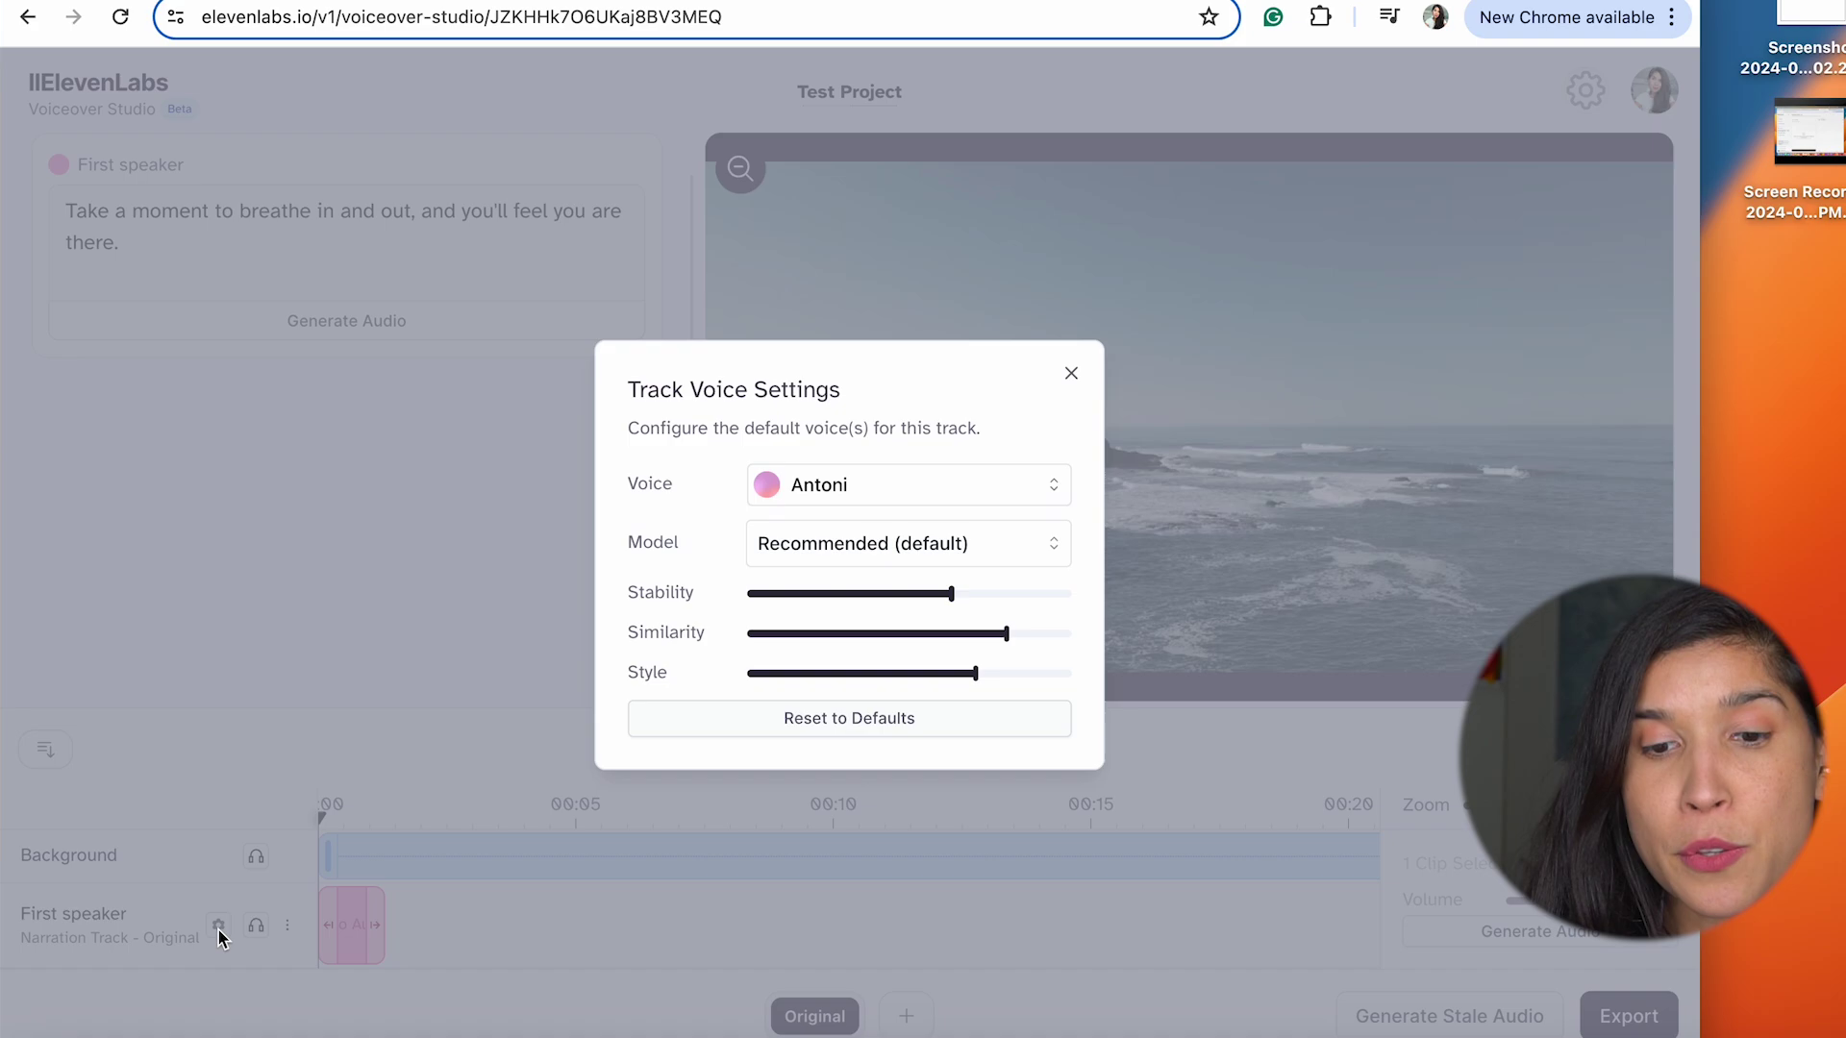
left_click(838, 488)
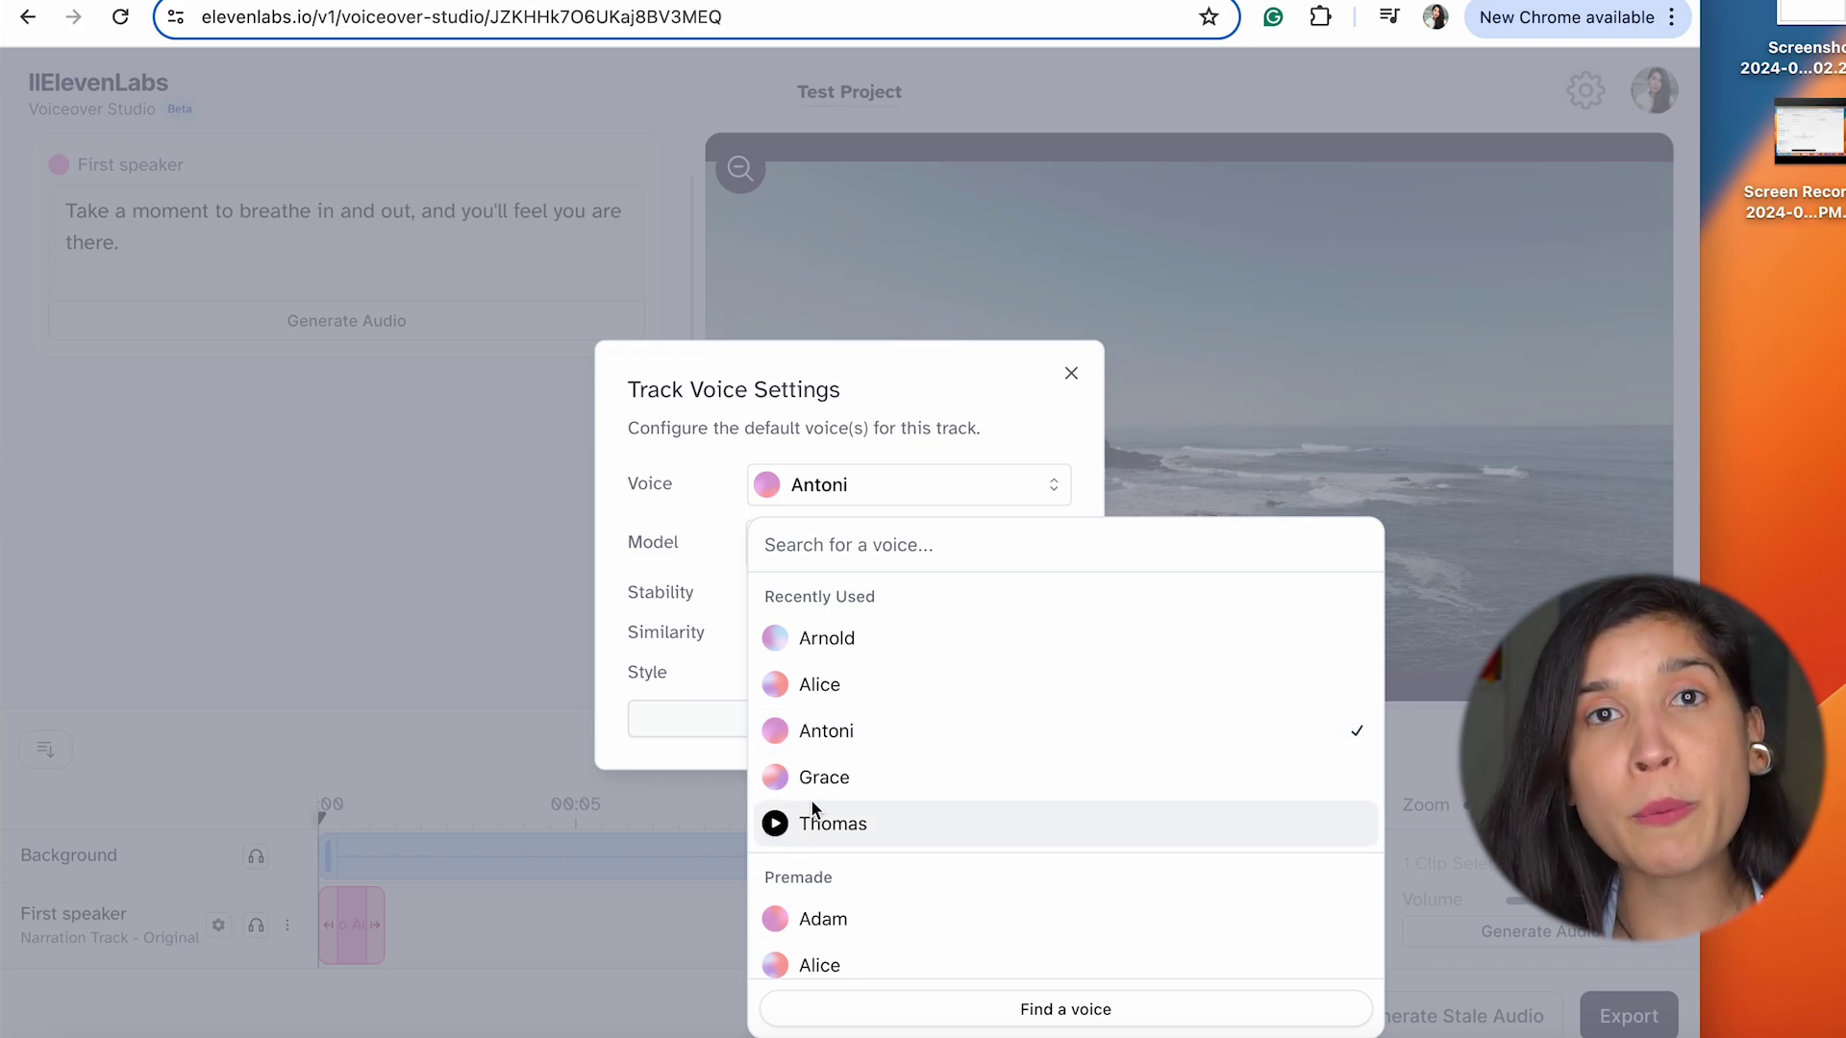
left_click(906, 489)
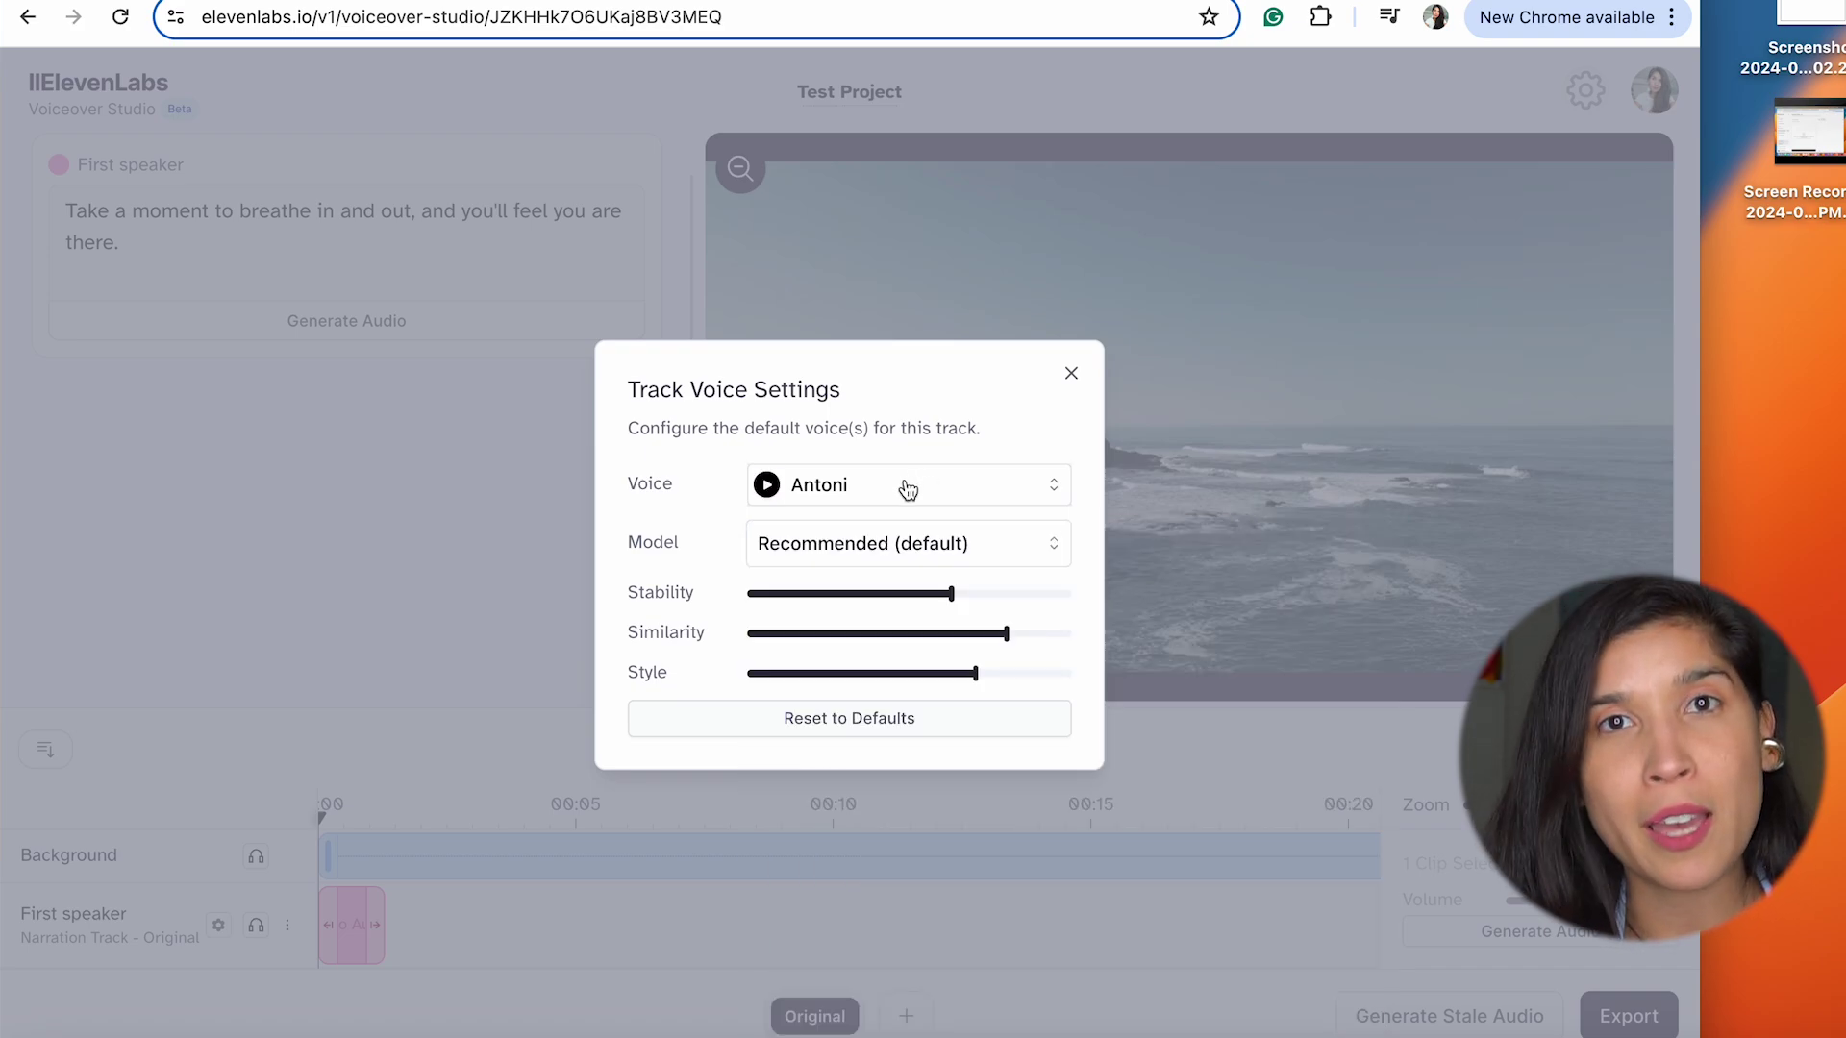
left_click(961, 552)
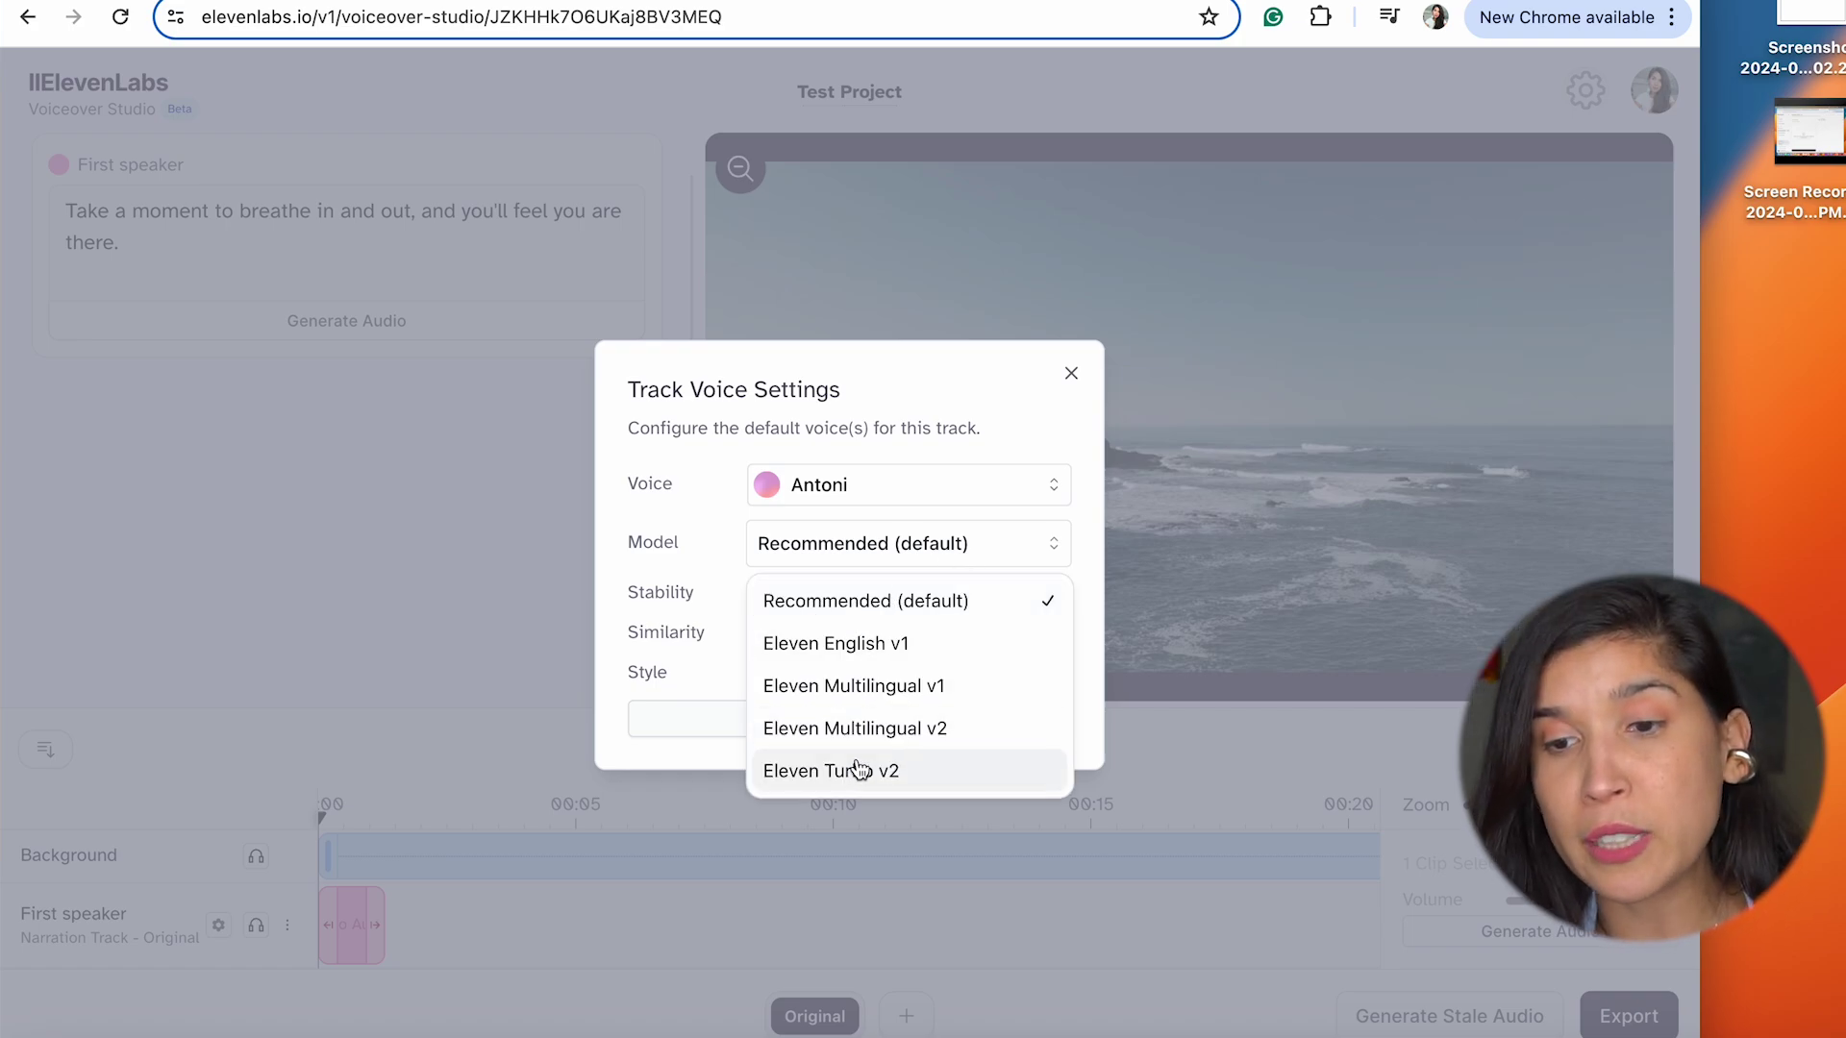
left_click(901, 556)
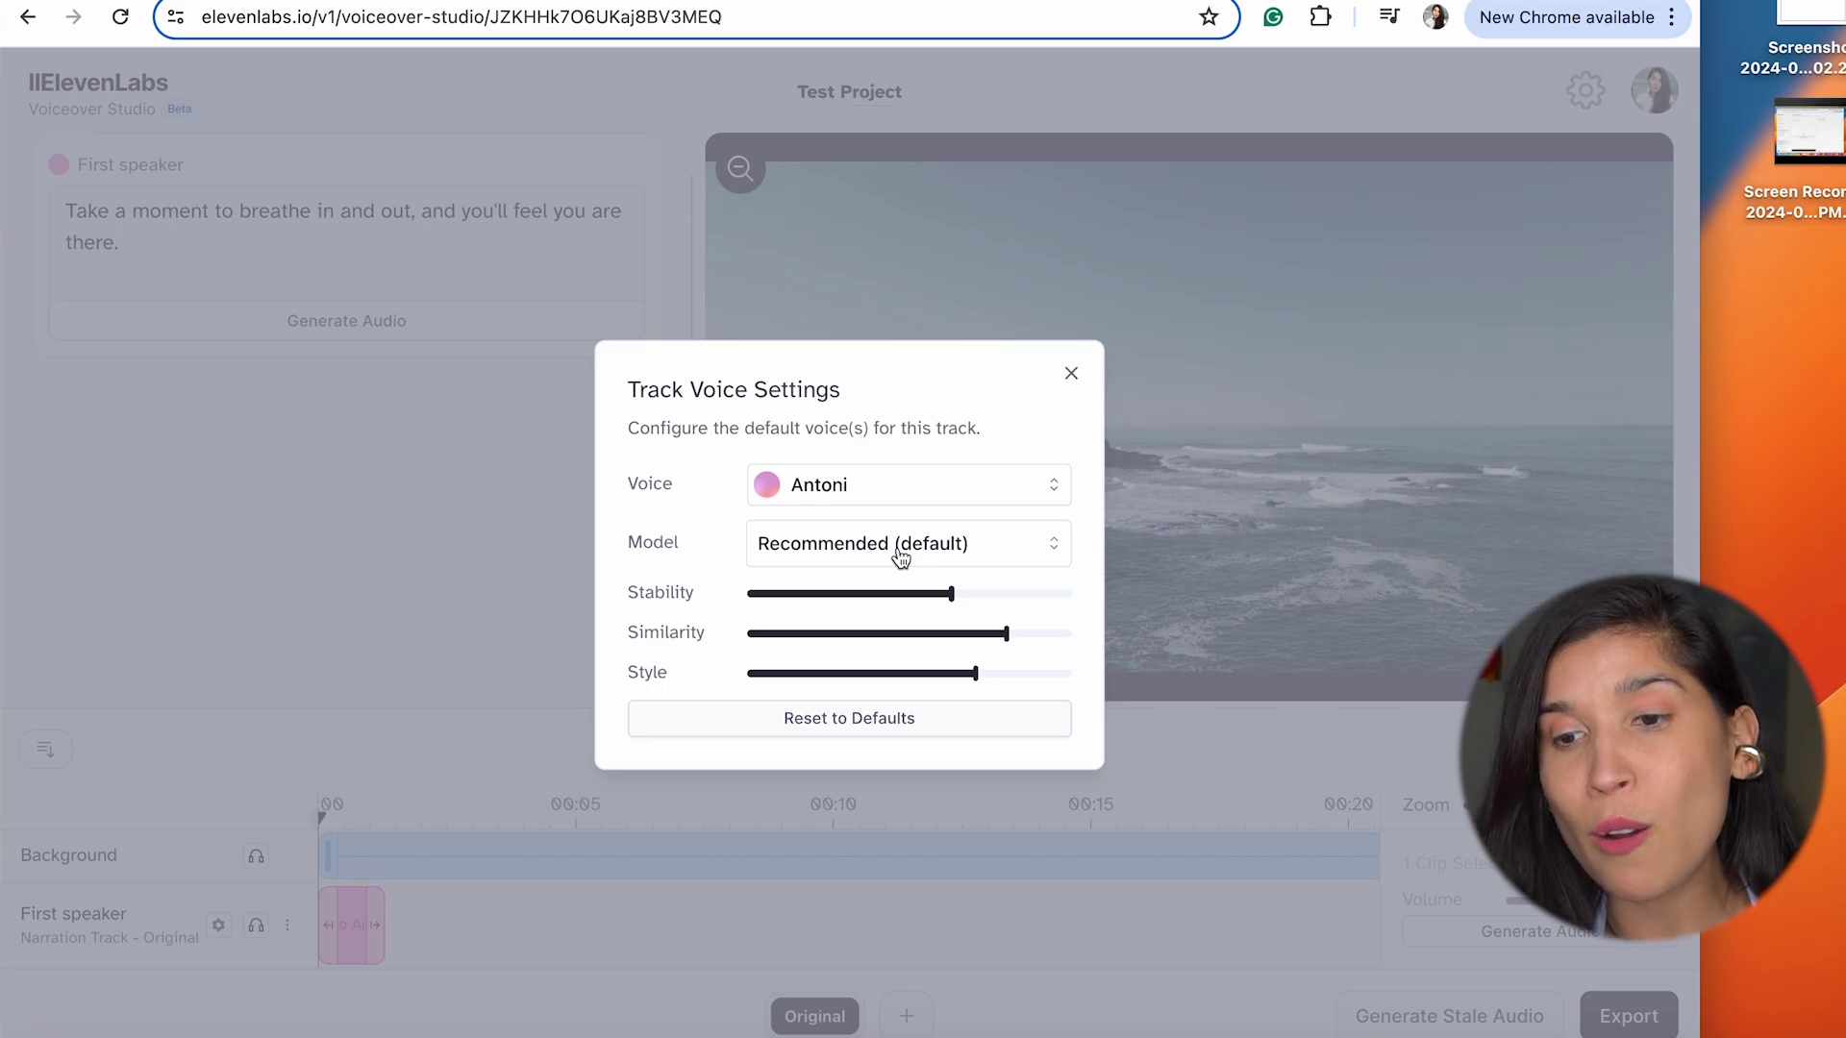
left_click(1071, 373)
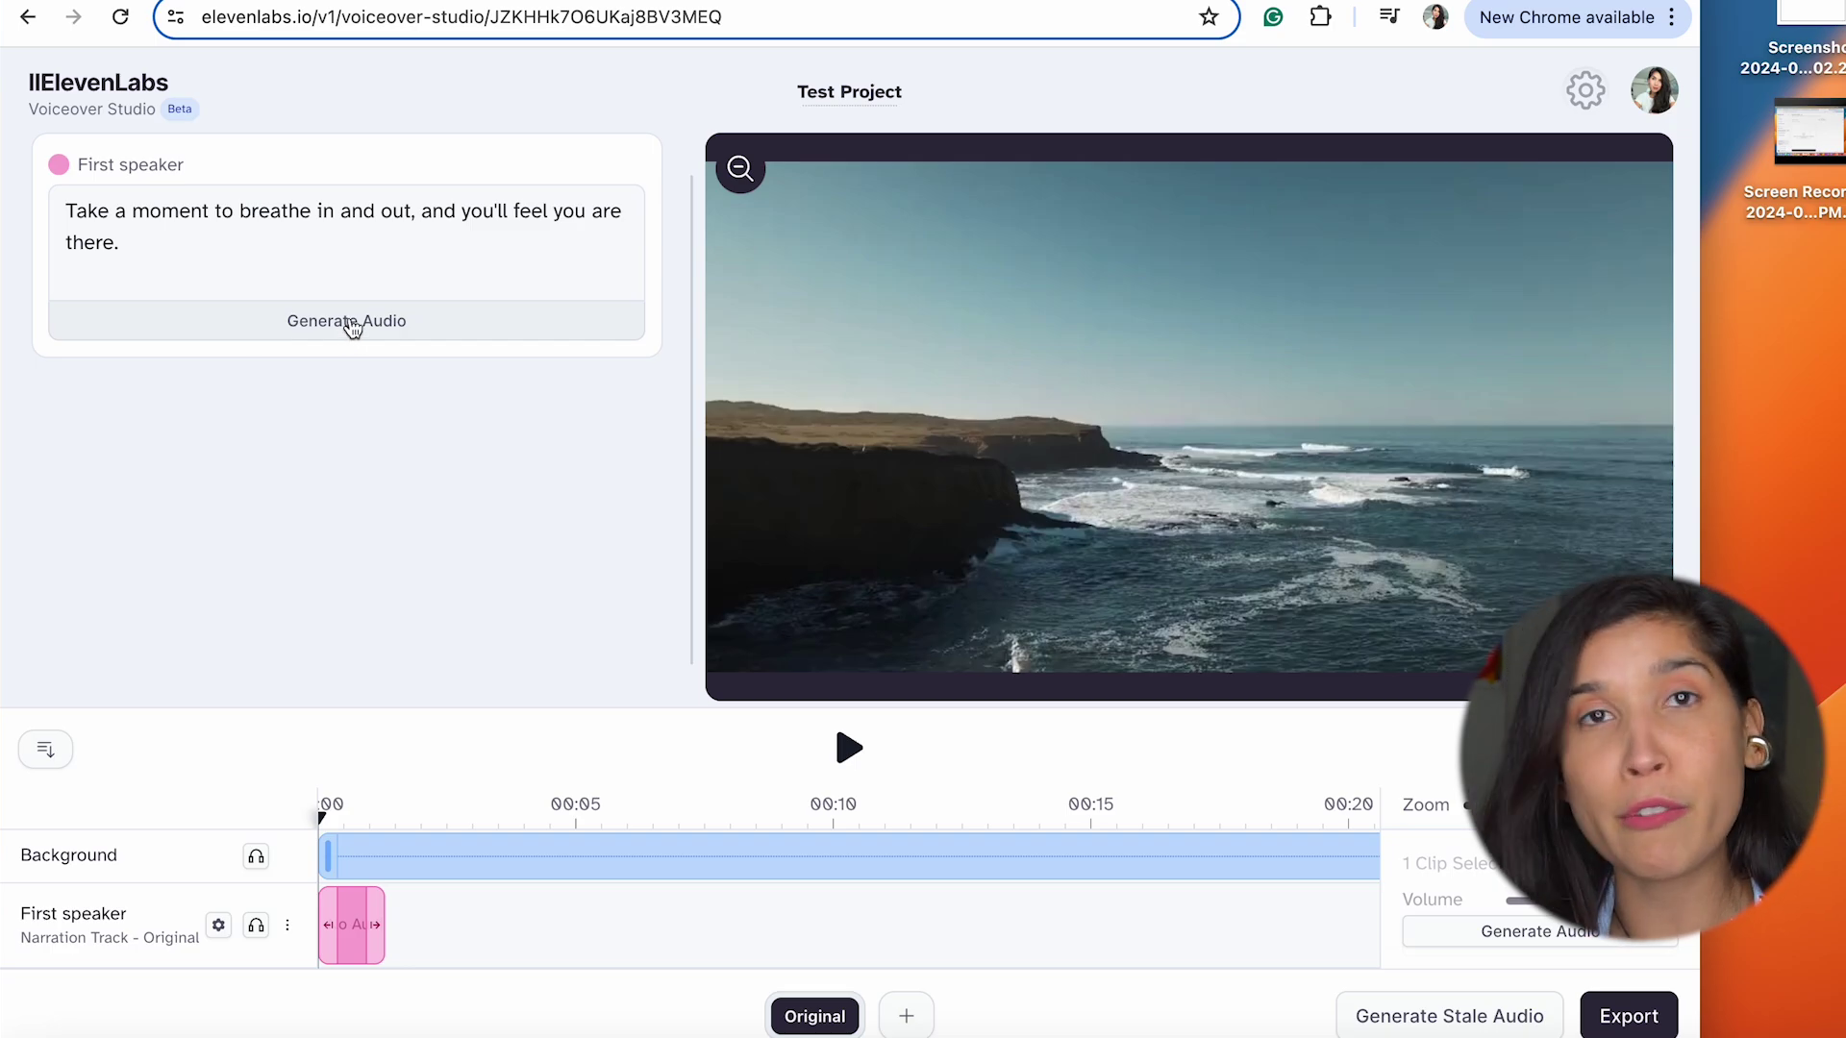
Generate the 'Take a moment to breathe in and out…' narration and play it back.
left_click(351, 327)
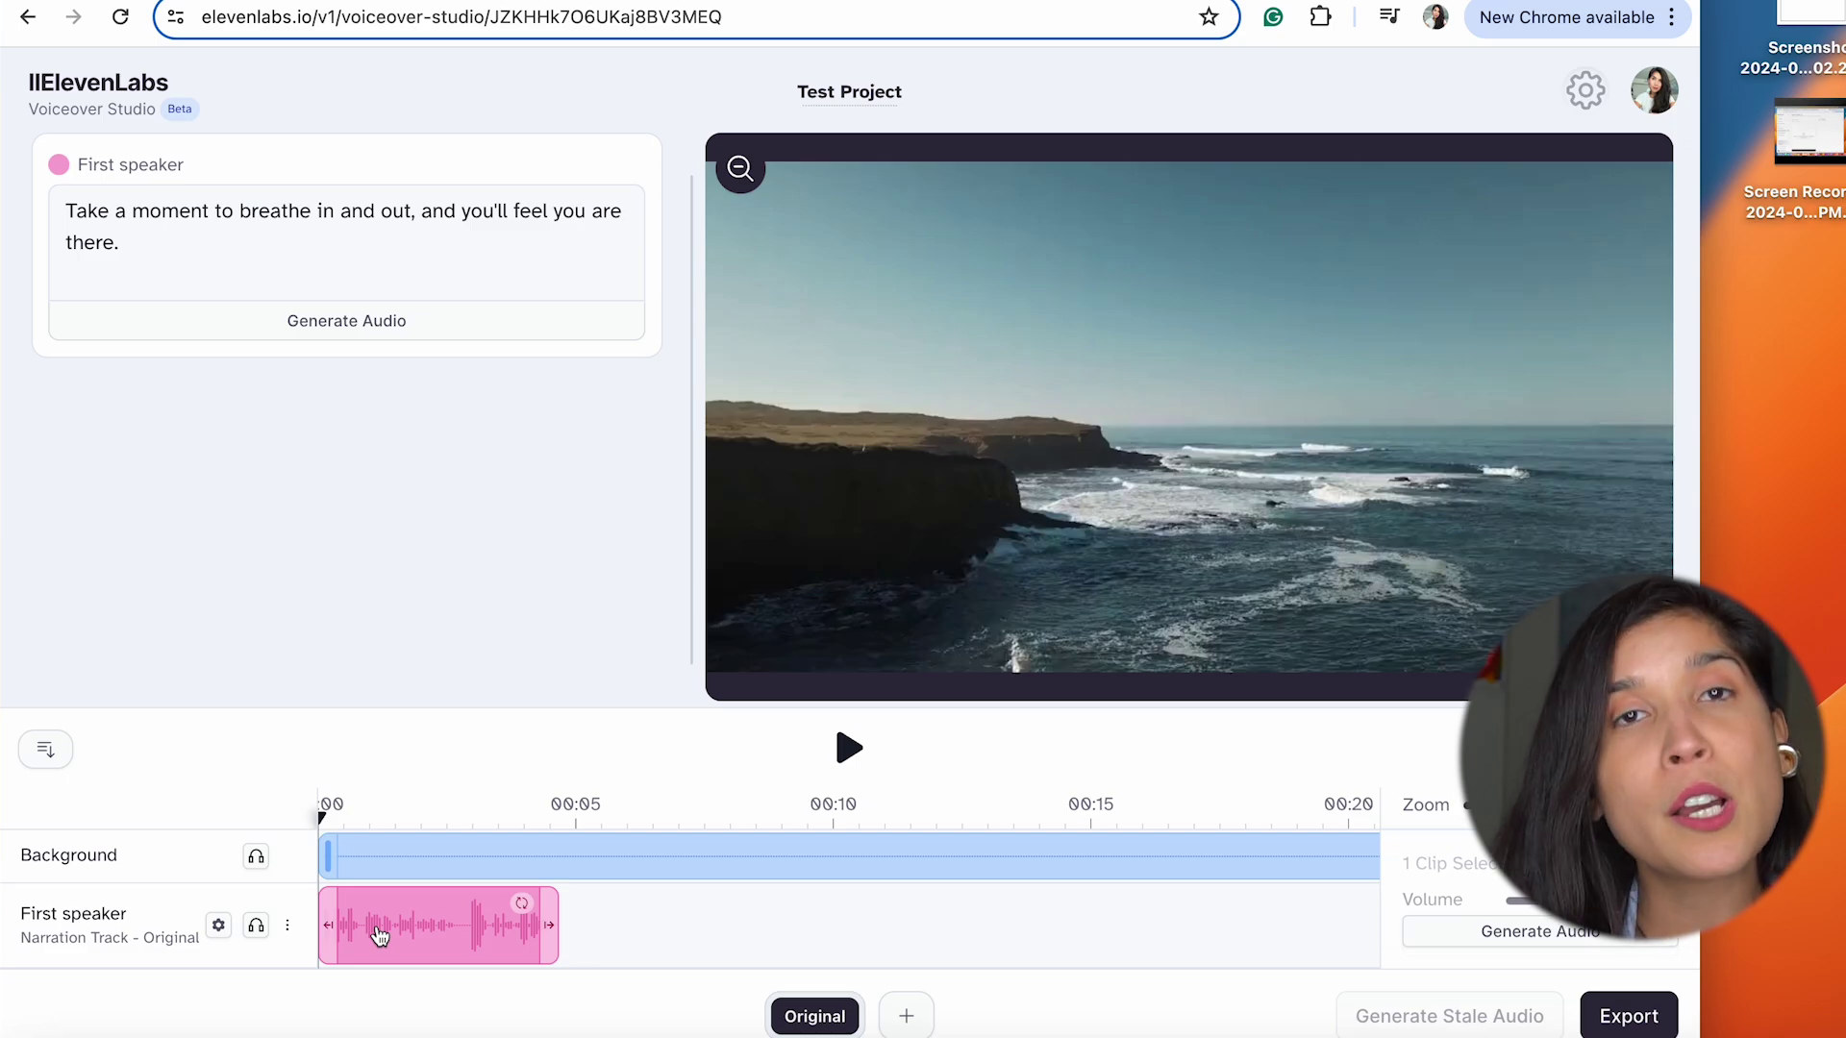
left_click(847, 746)
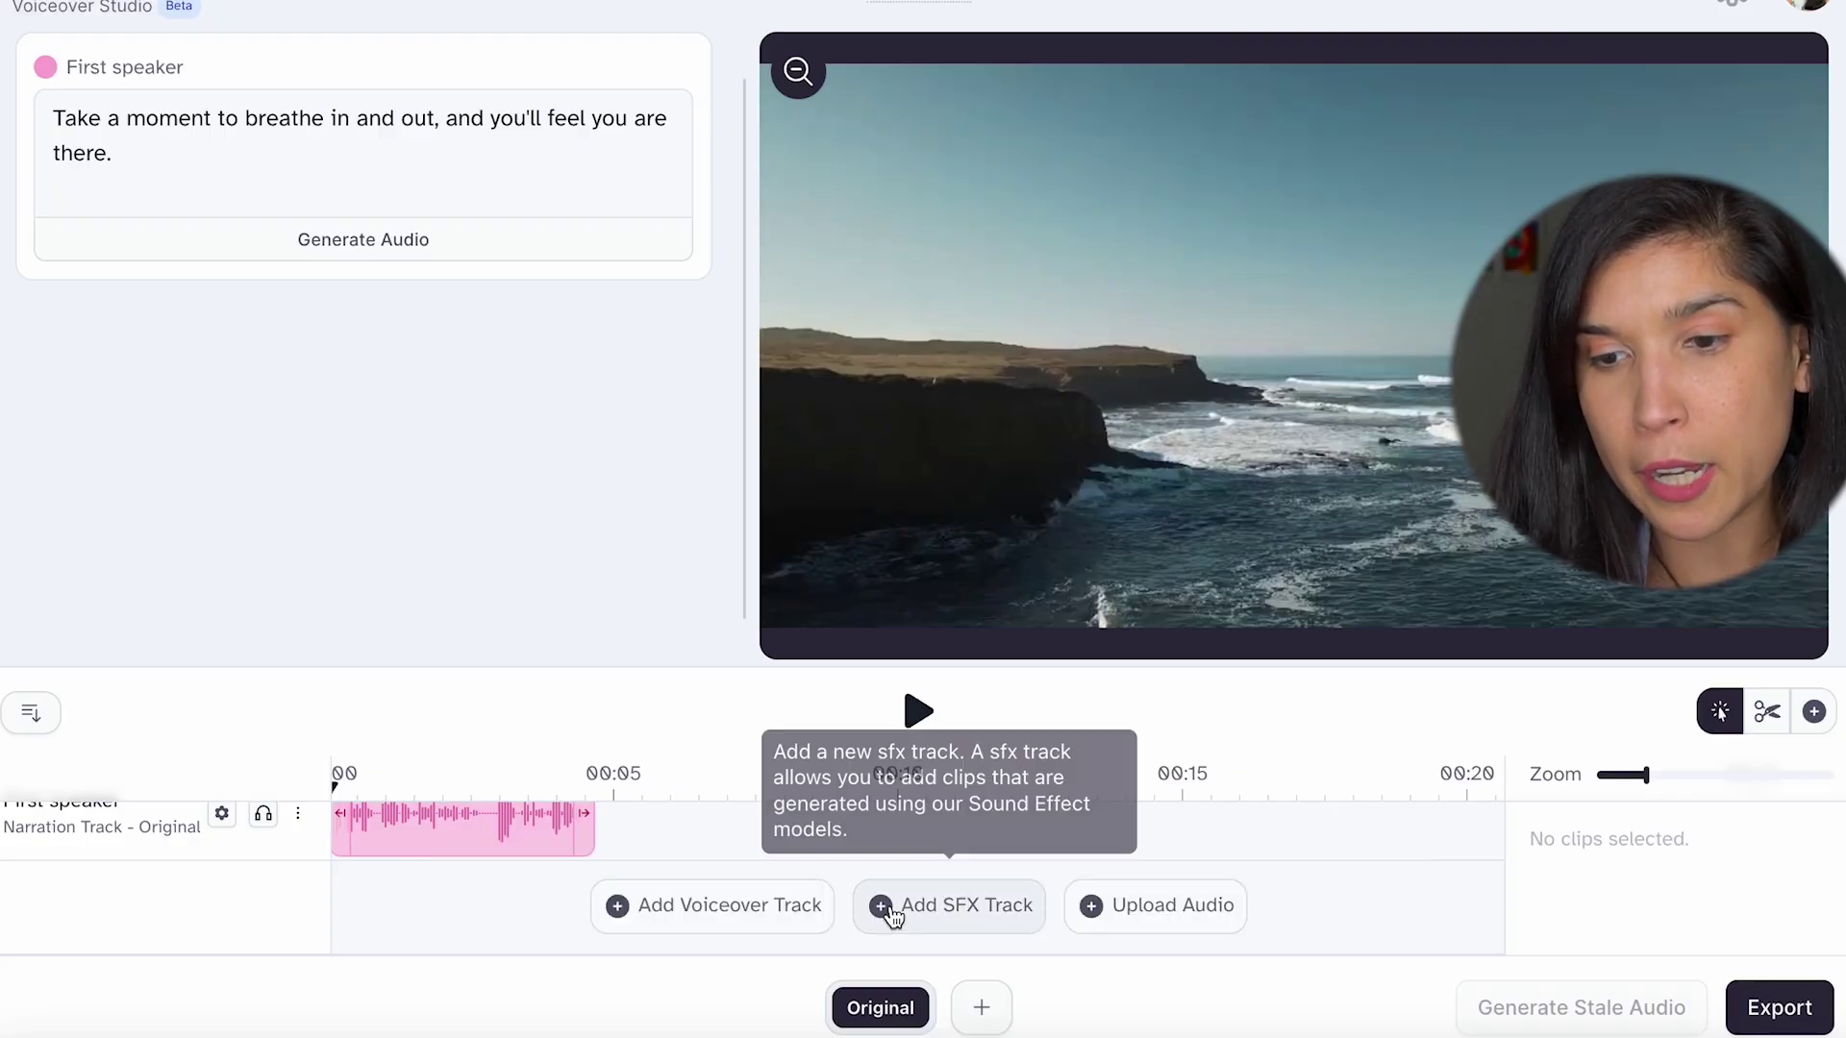
Add an SFX track with a clip generated from the prompt 'Sound of the ocean'.
left_click(880, 907)
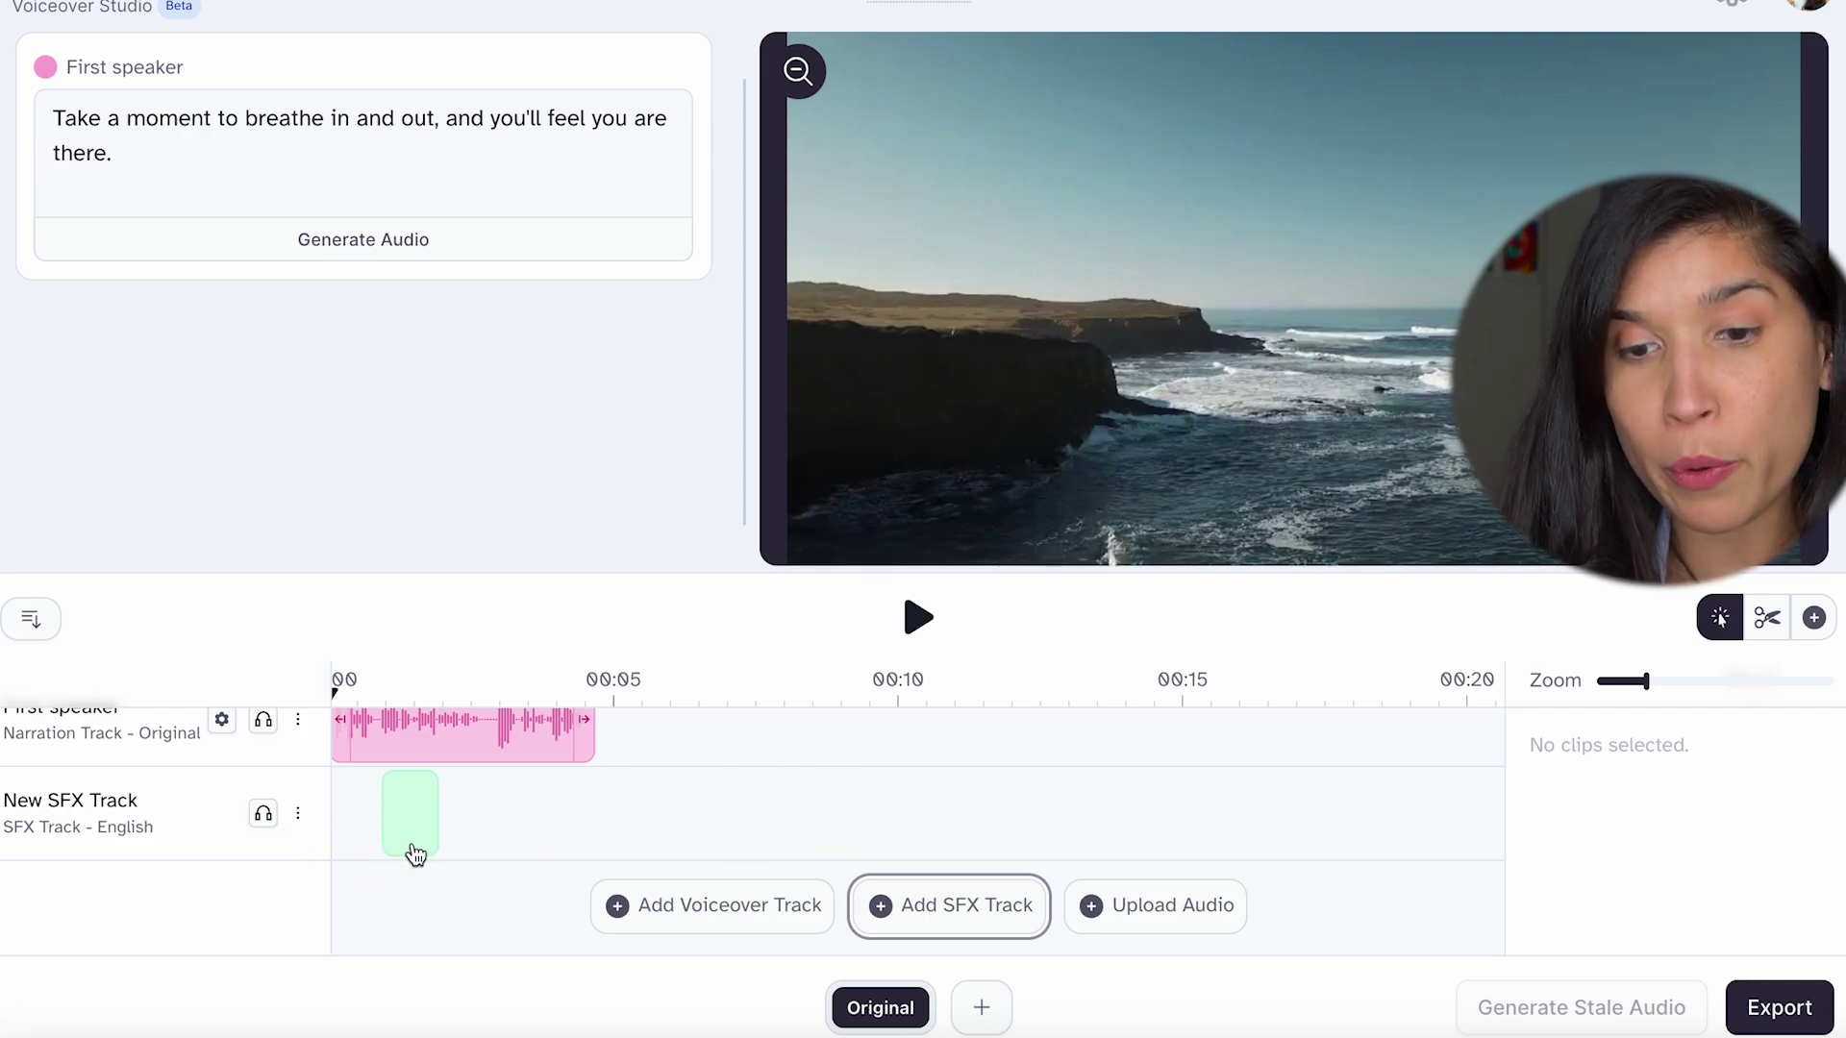
left_click(365, 840)
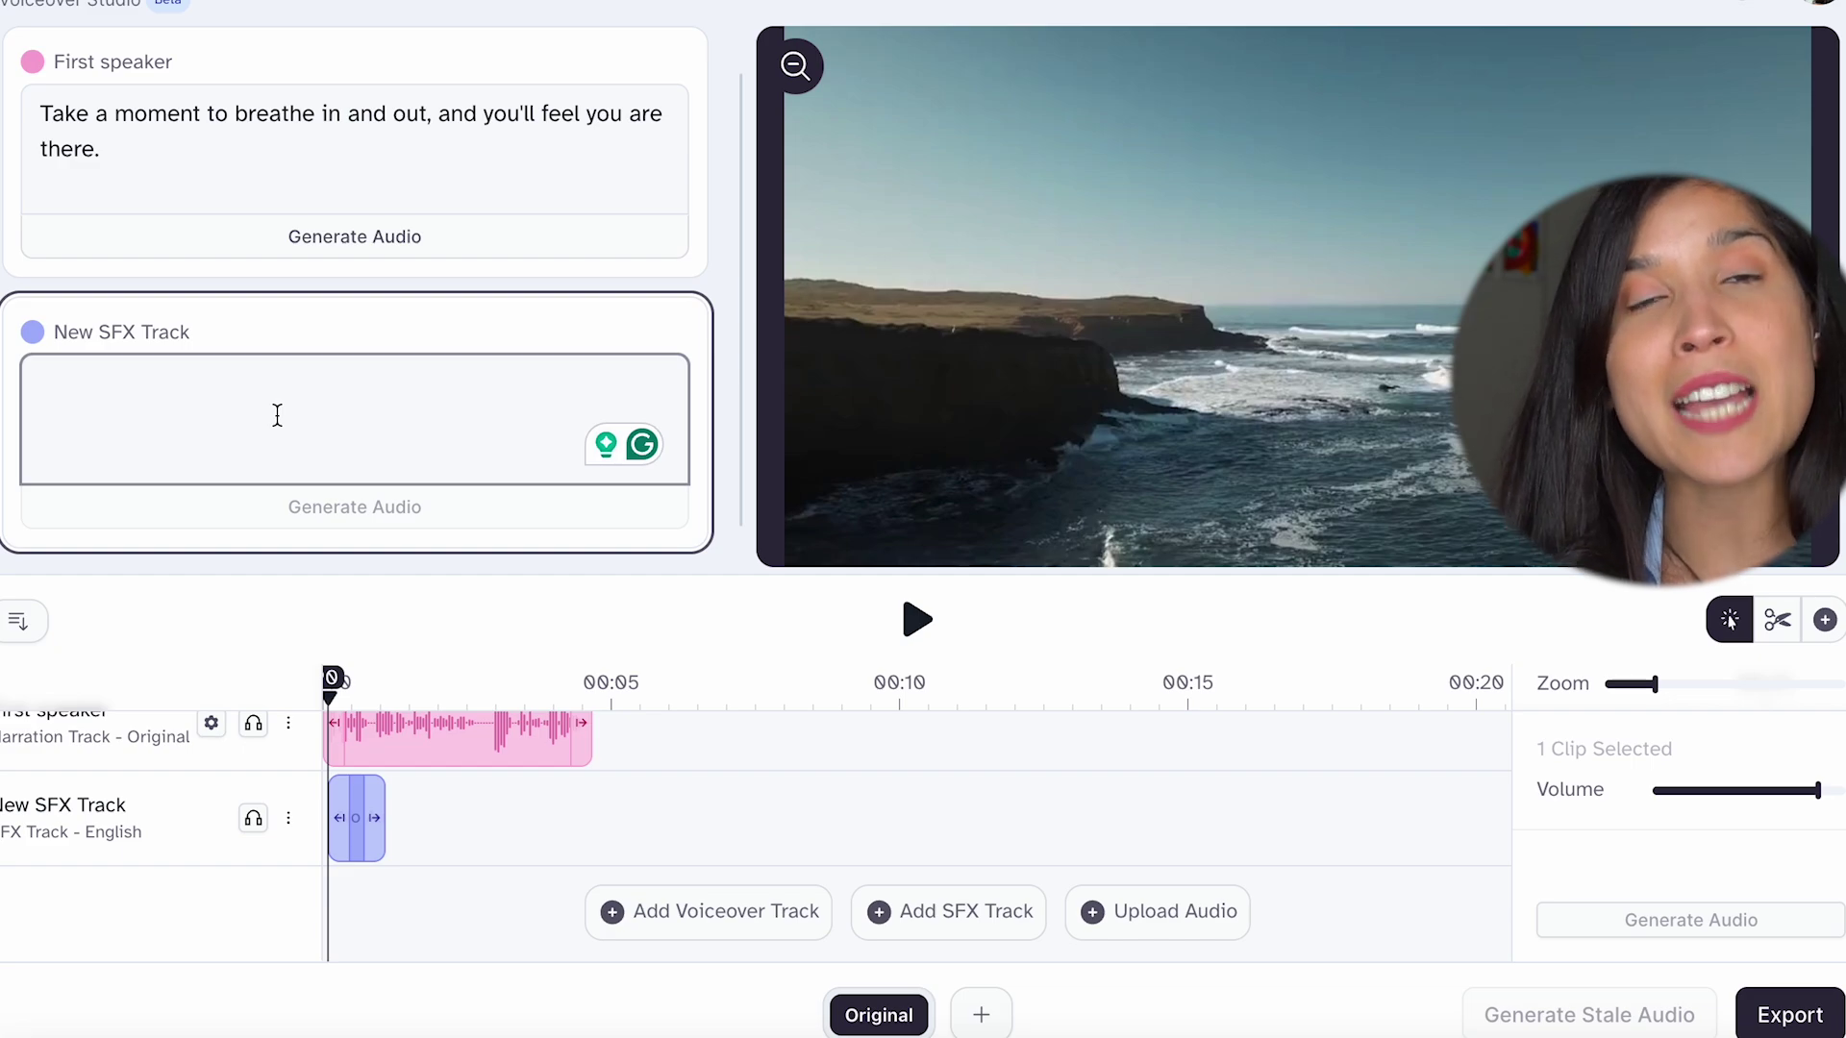
type("Sound of the oce")
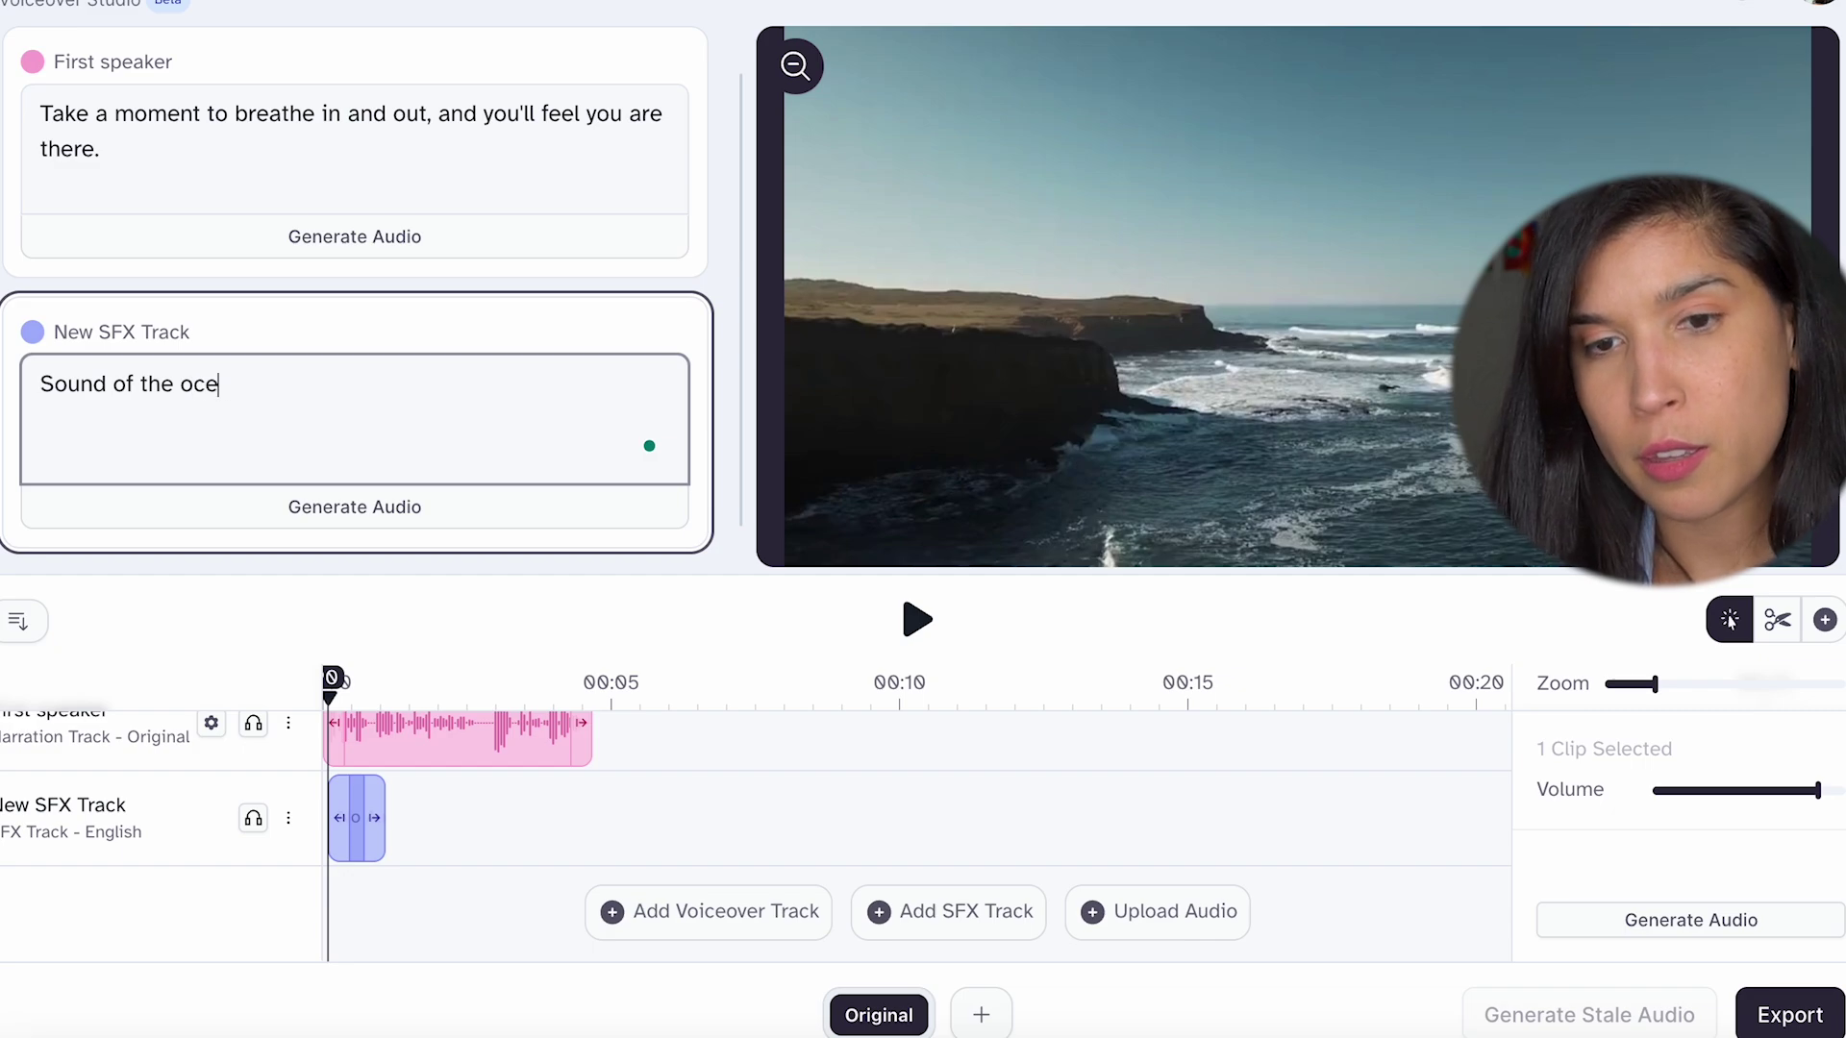
type("an")
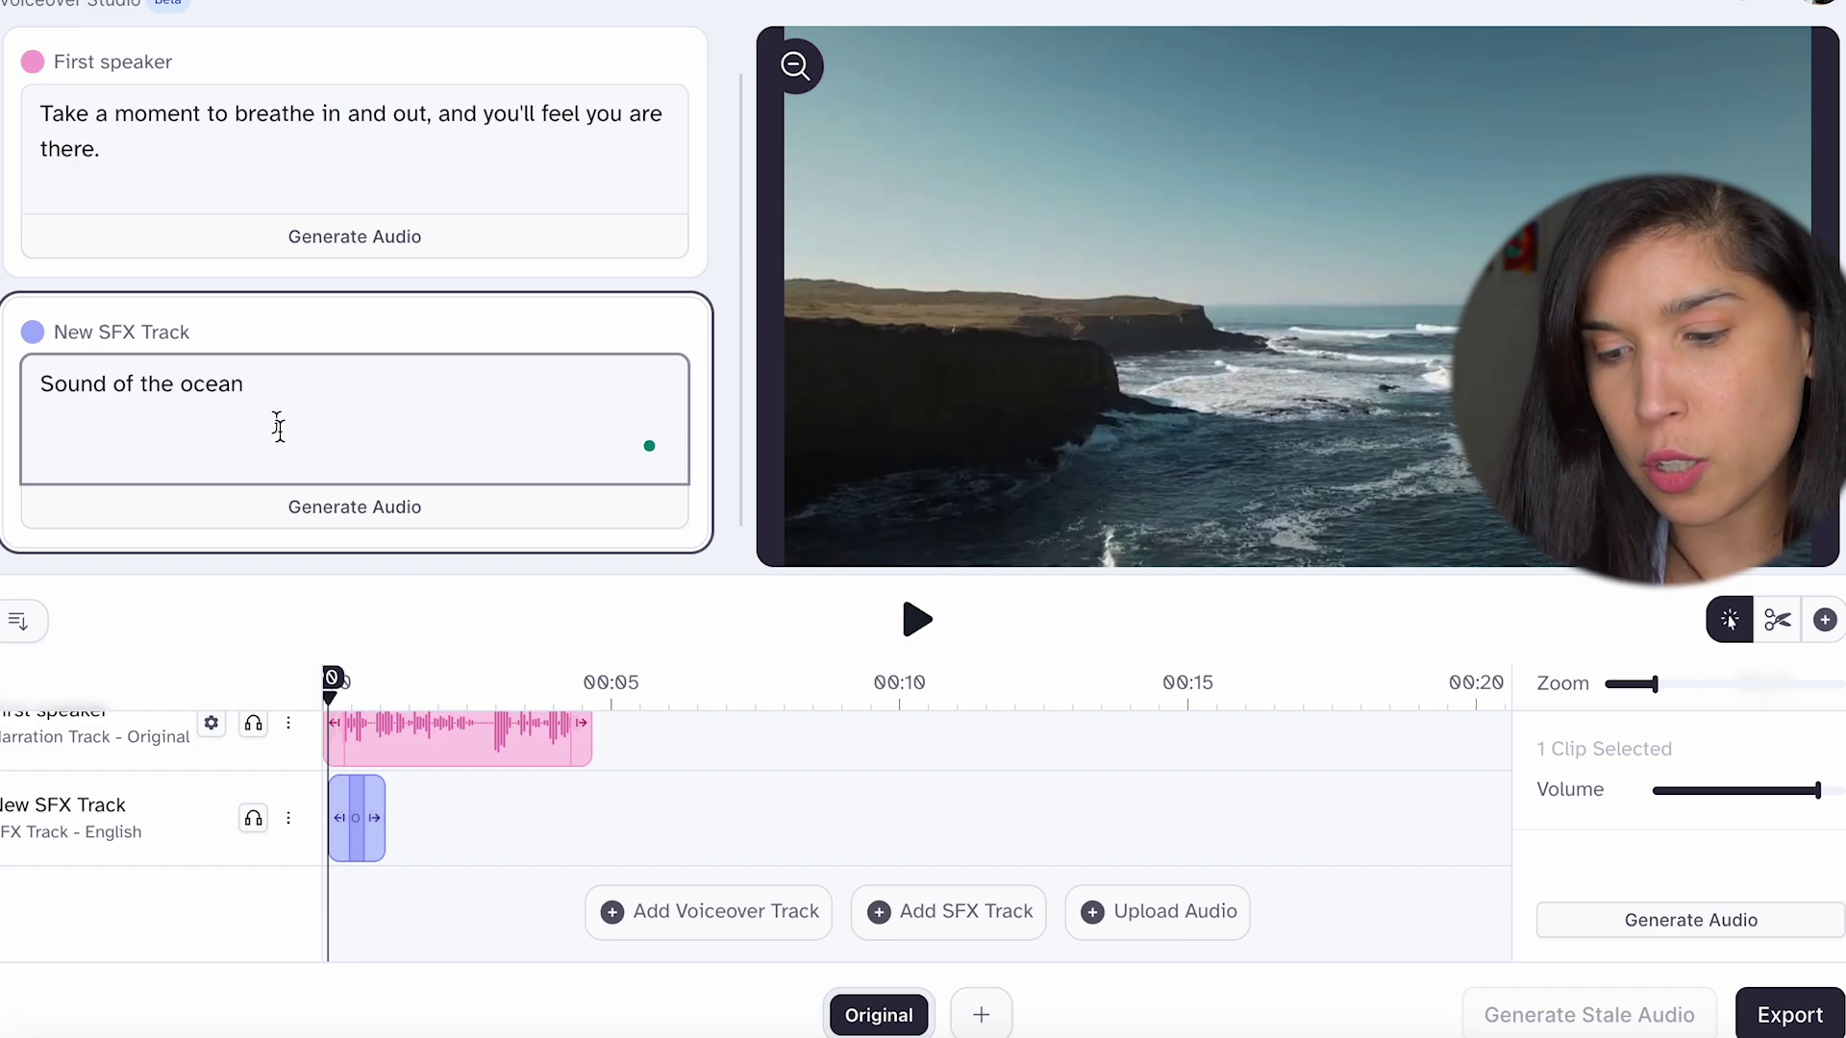
left_click(331, 528)
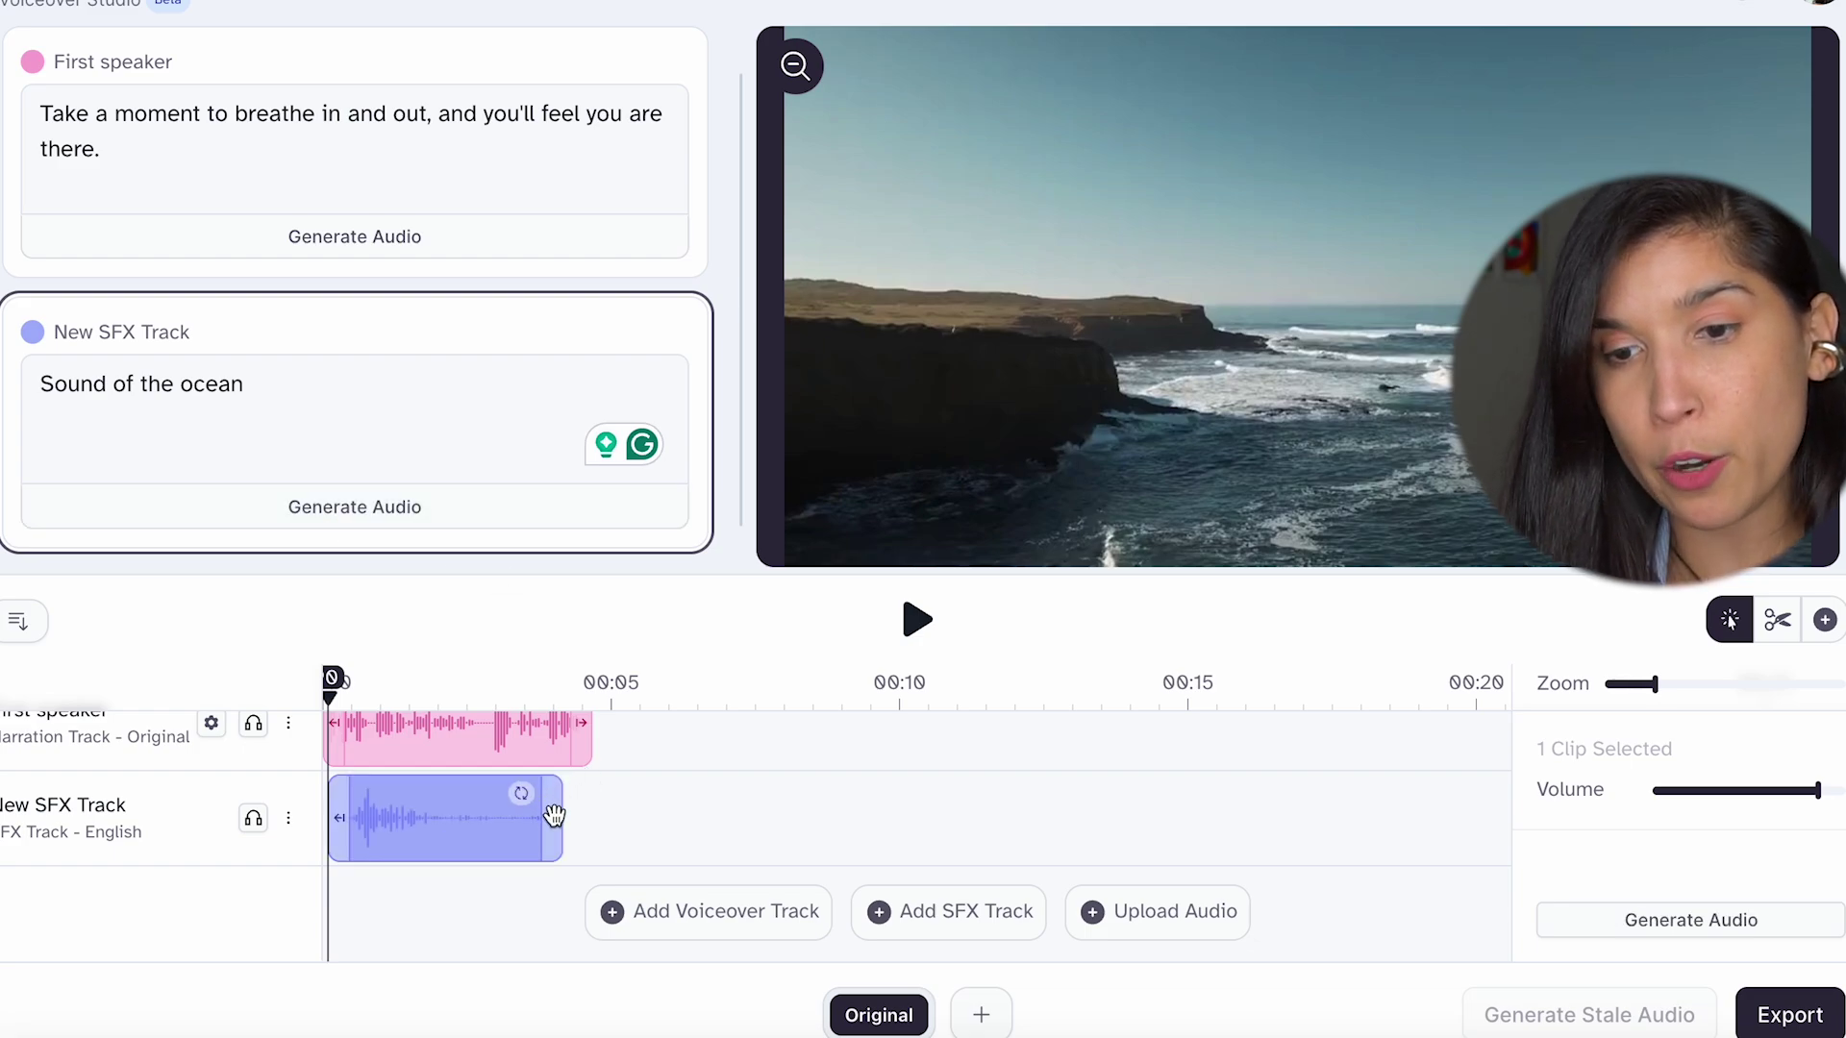
Stretch the ocean clip to the narration's length, lower it to about -28 dB, and preview.
left_click_drag(553, 812, 587, 816)
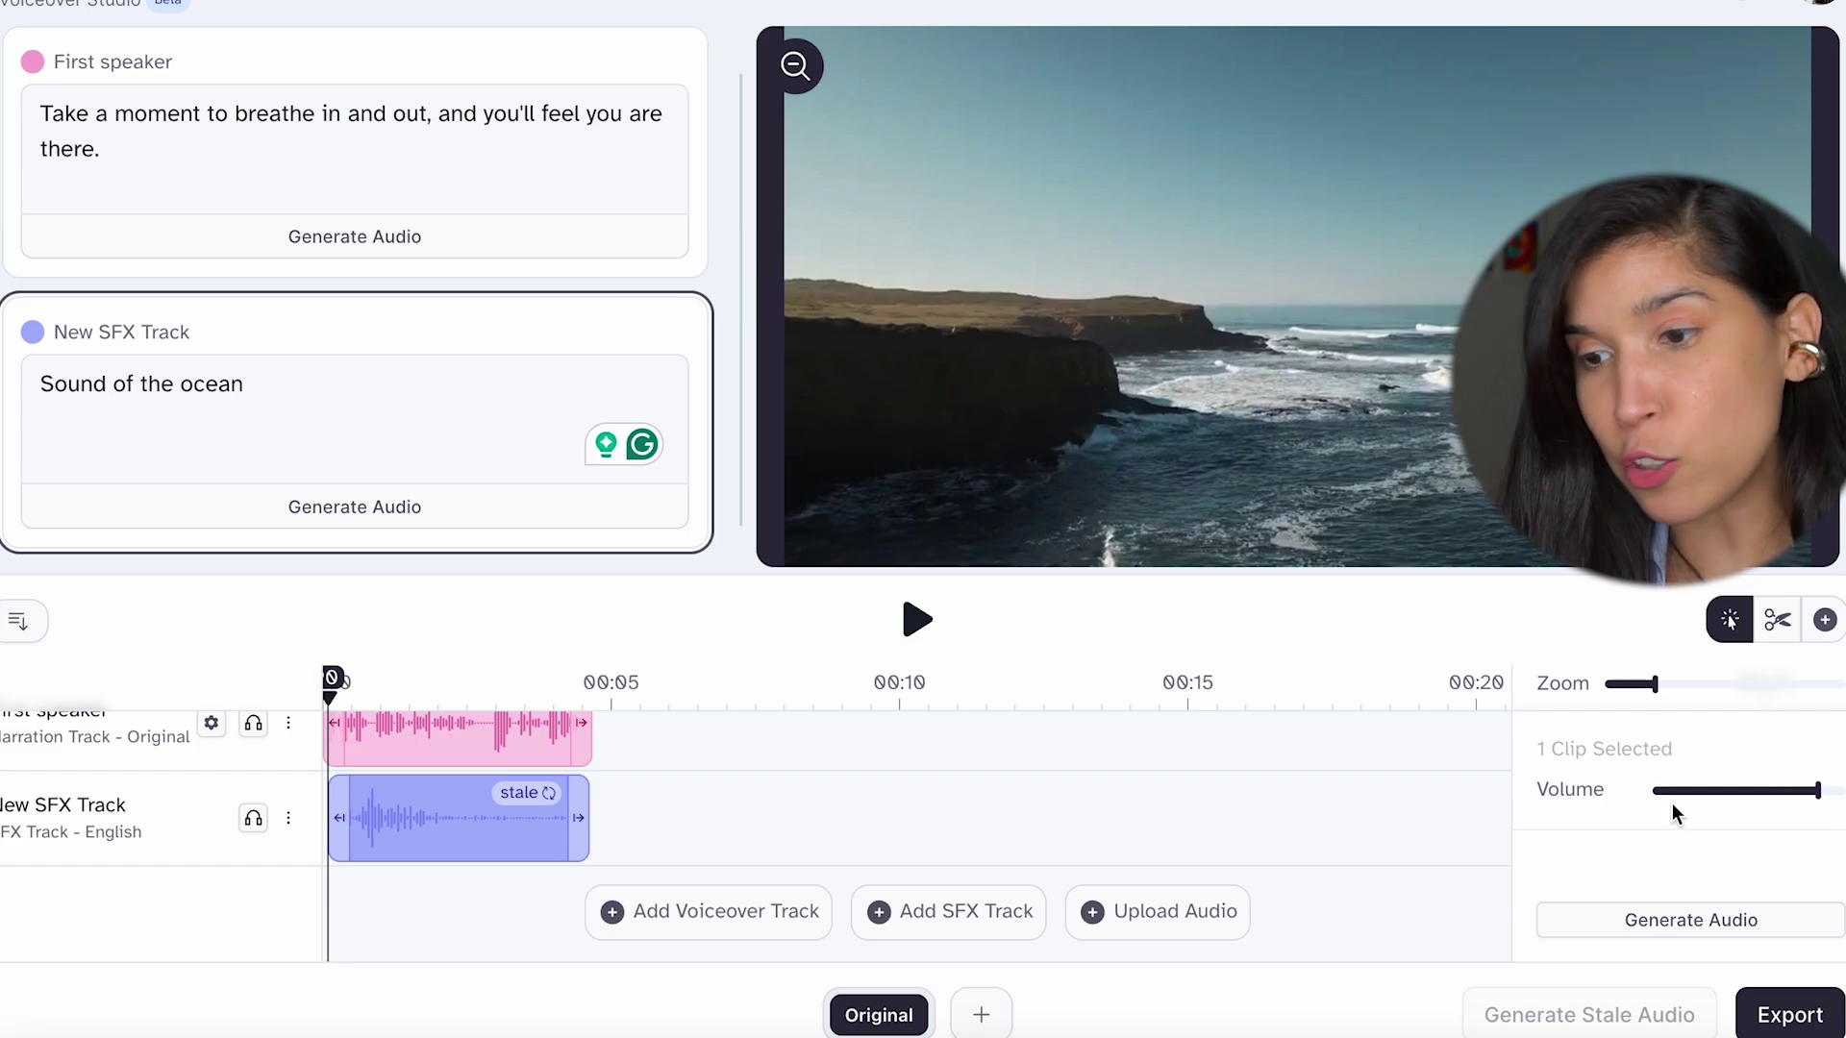
mouse_move(1661, 798)
left_mouse_down()
mouse_move(1820, 794)
mouse_move(1666, 796)
left_mouse_up()
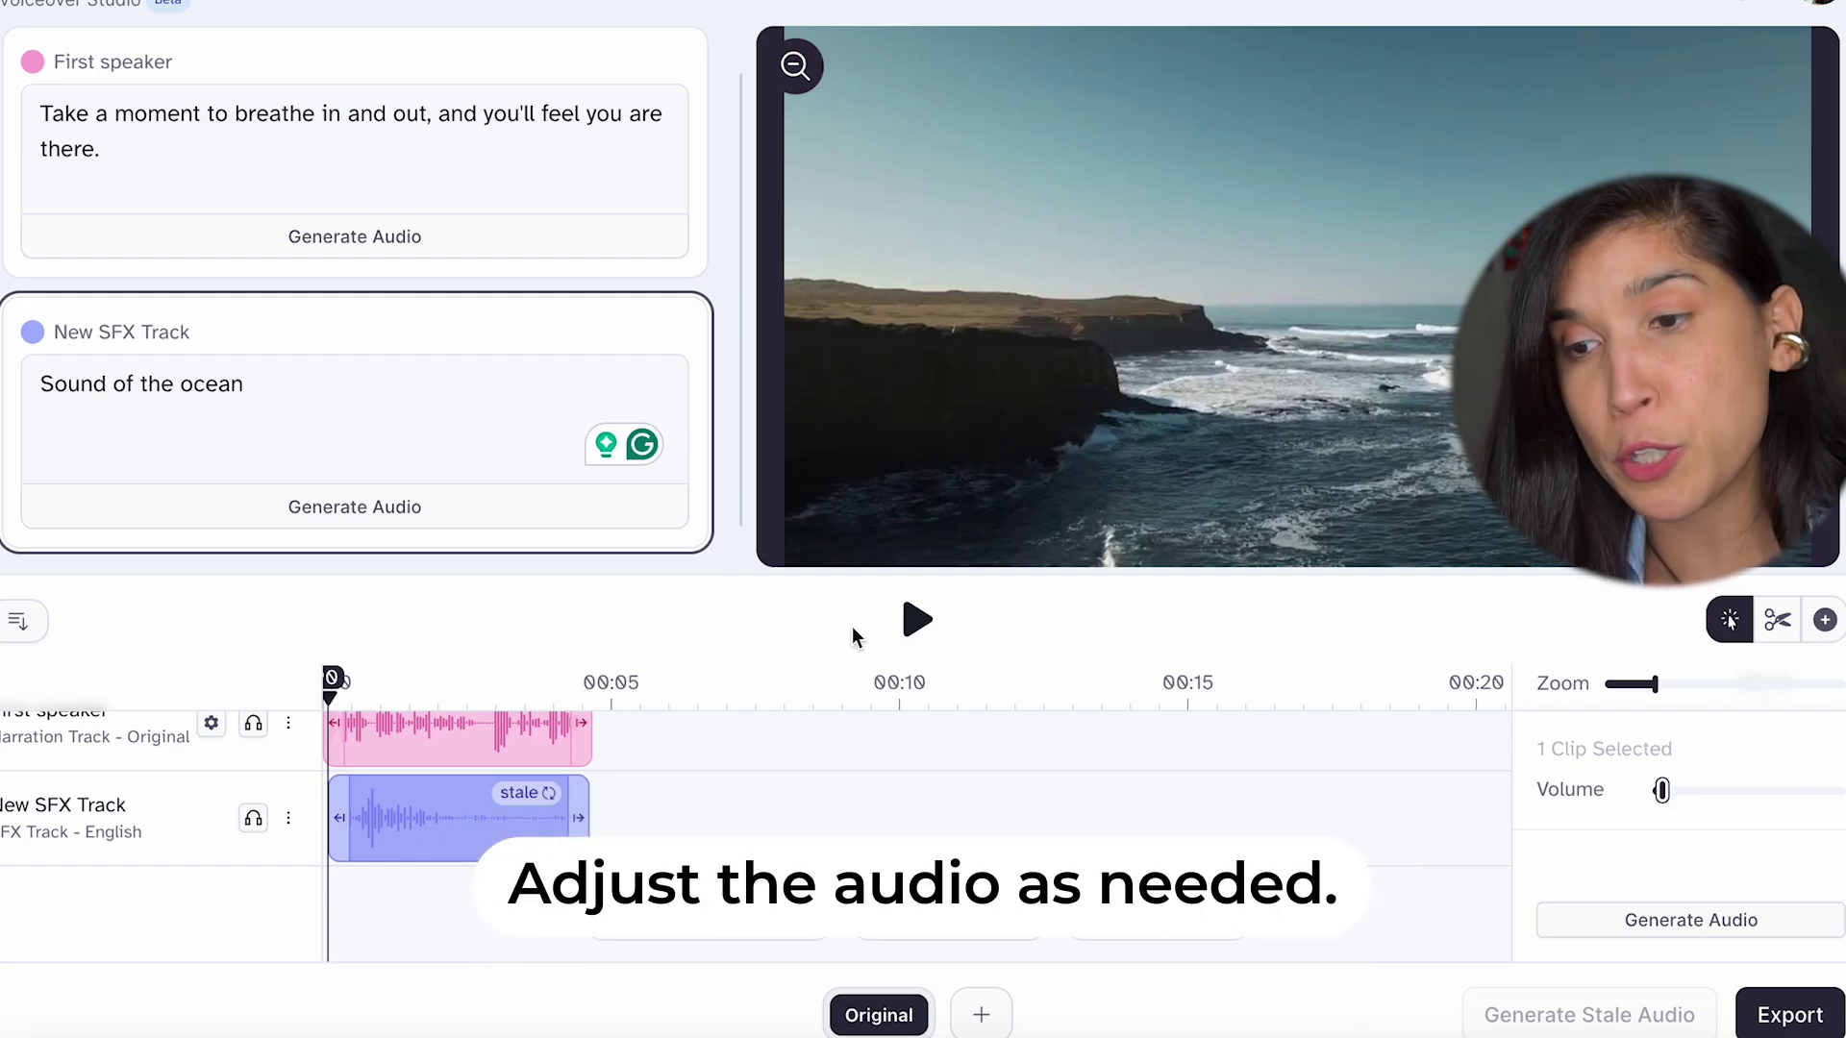
left_click(918, 623)
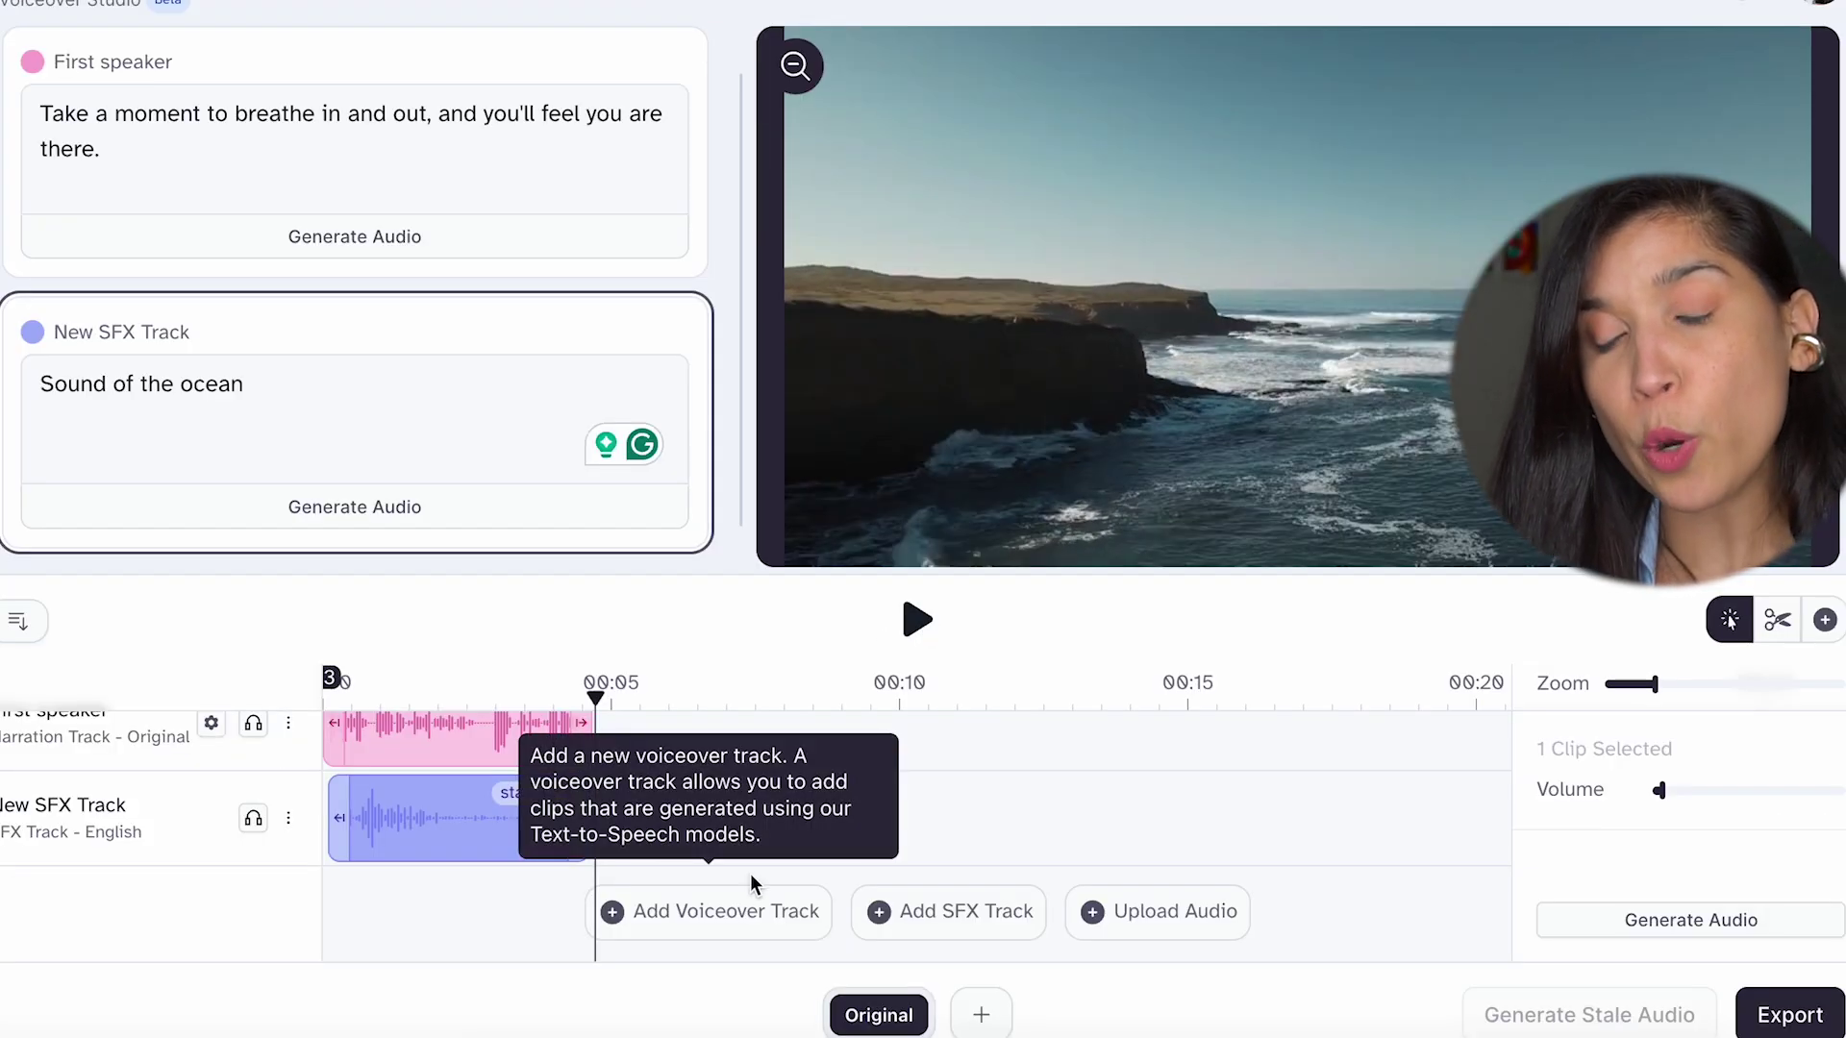
Add a voiceover track with a clip near 0:05 and enter 'Enjoy the moment by the sea'.
left_click(619, 914)
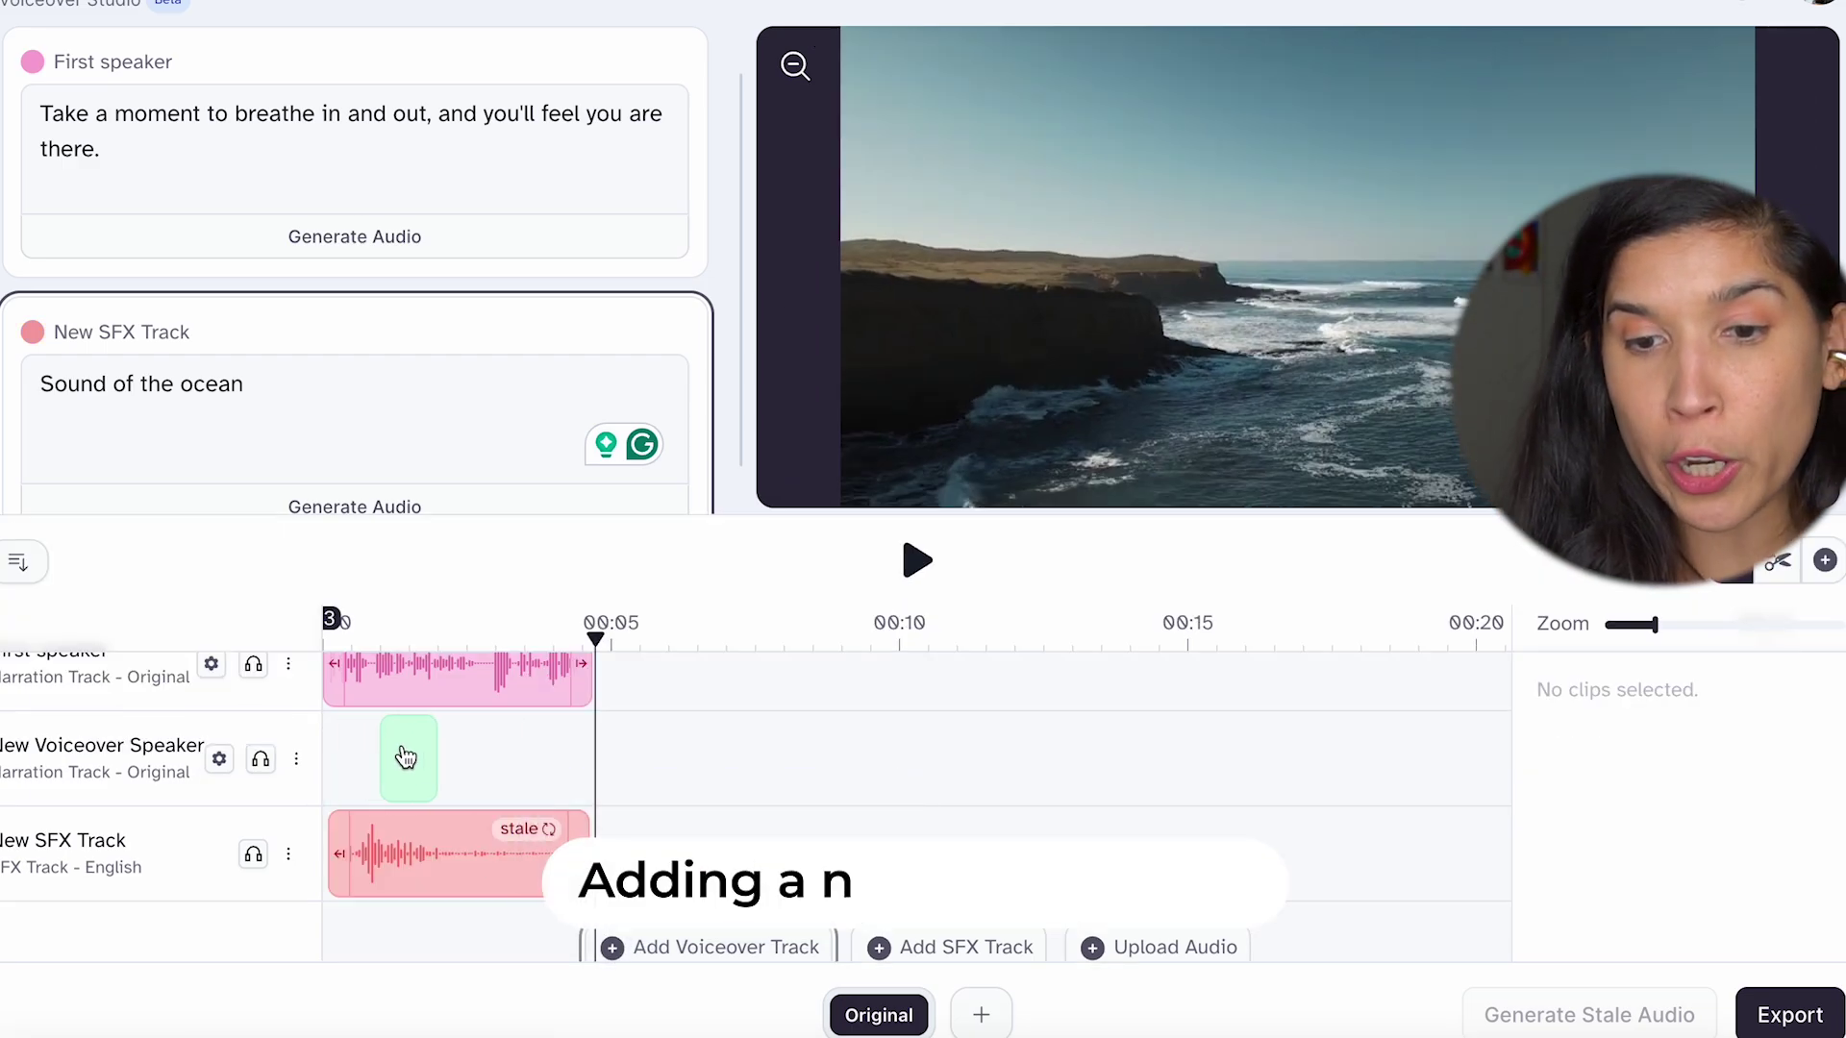
left_click(608, 761)
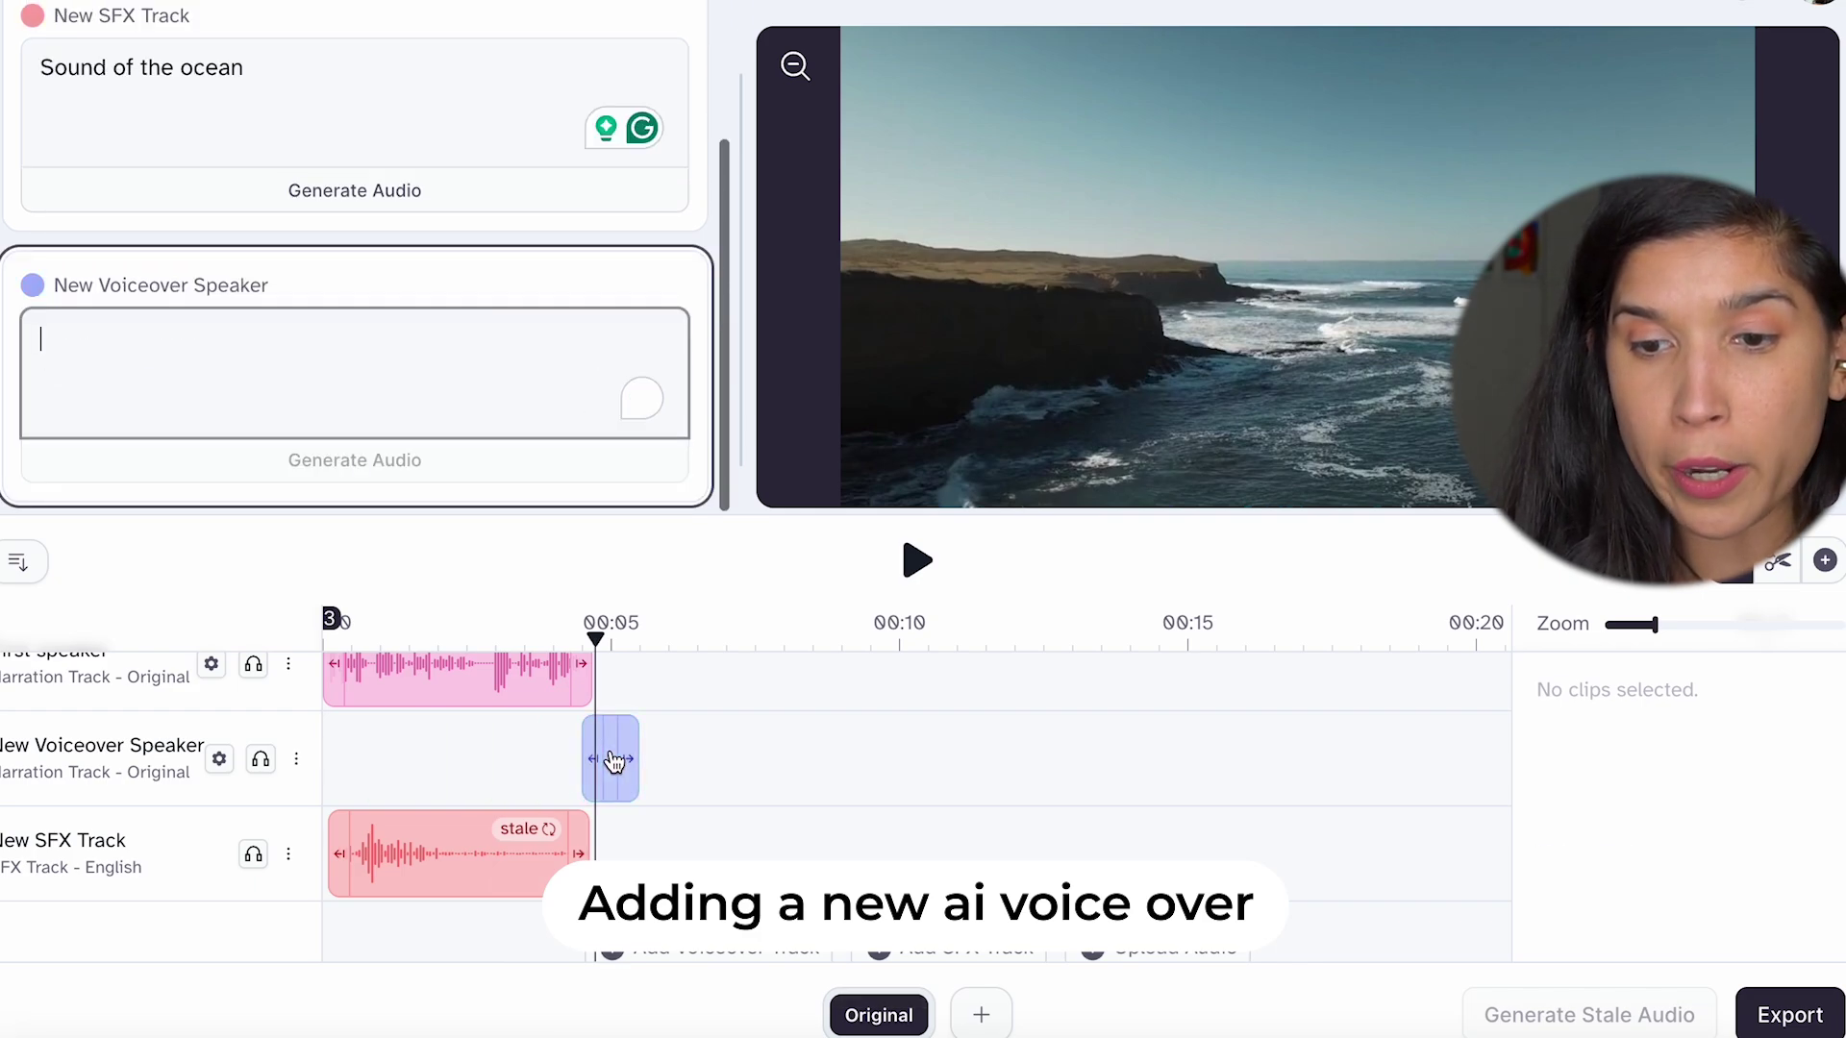
left_click(194, 351)
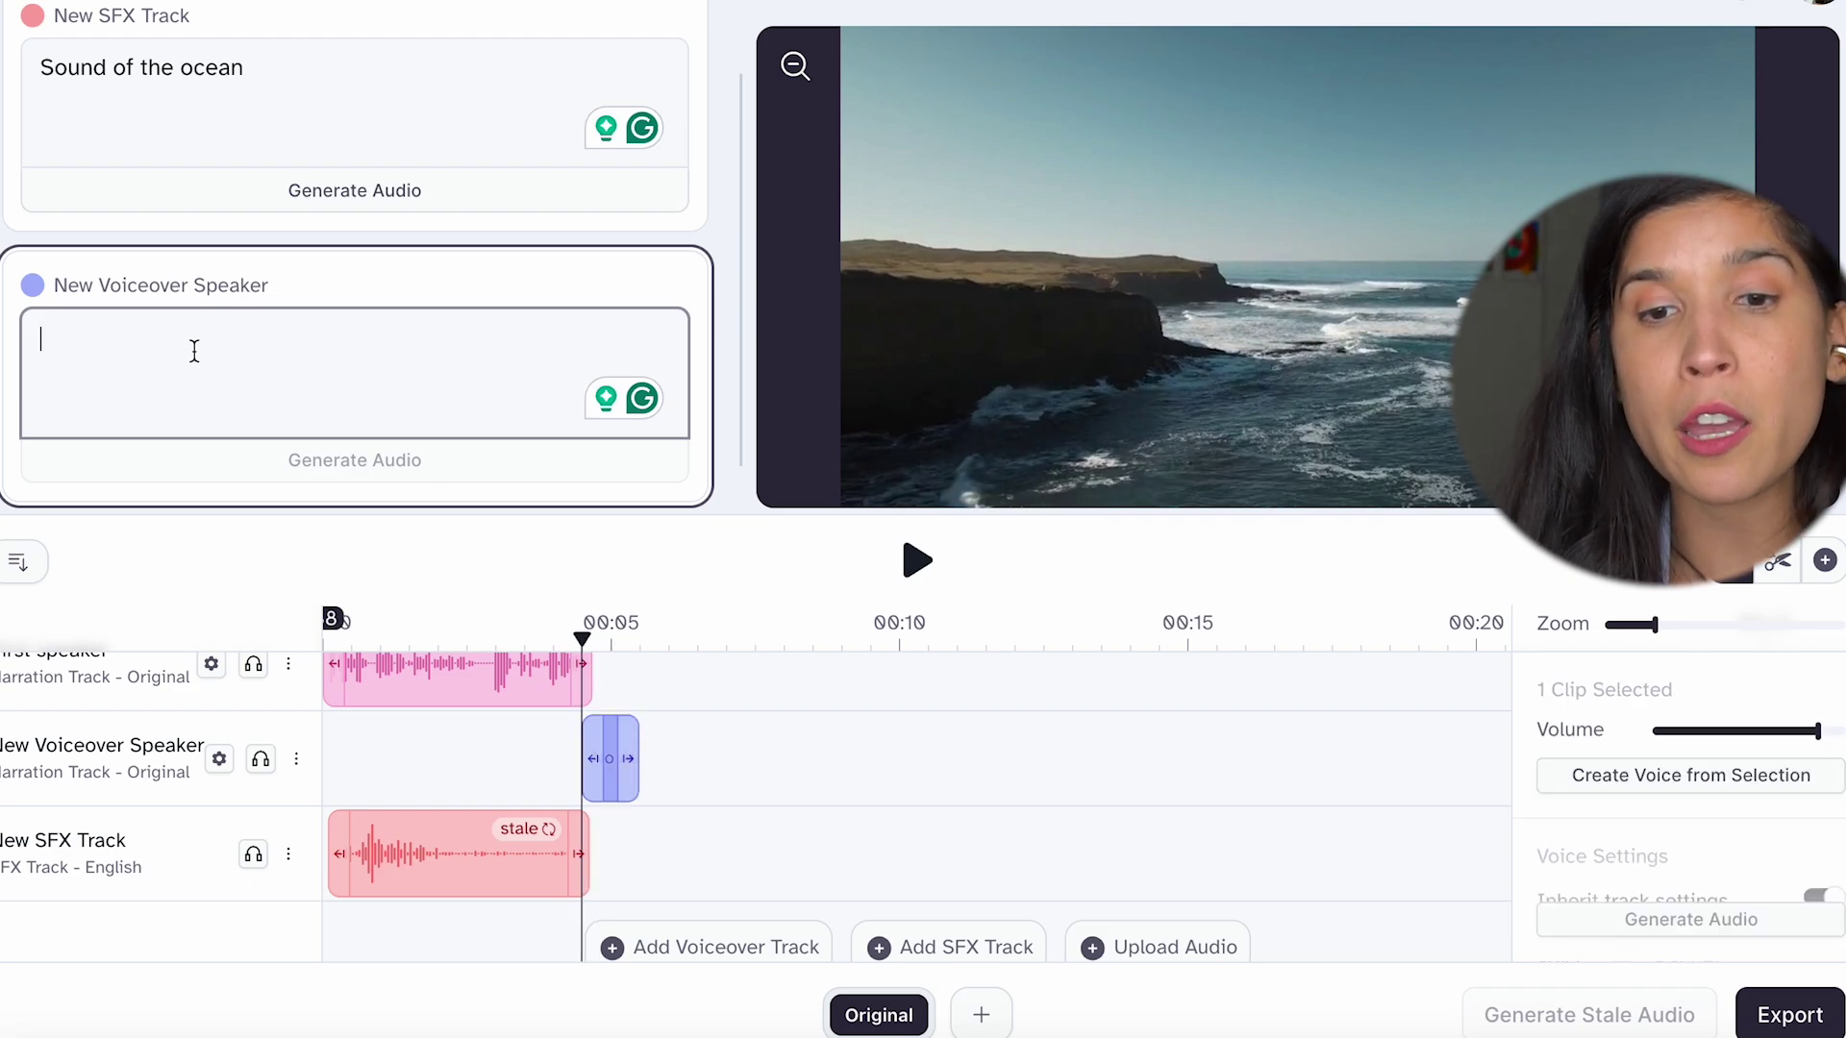
type("Enjoy")
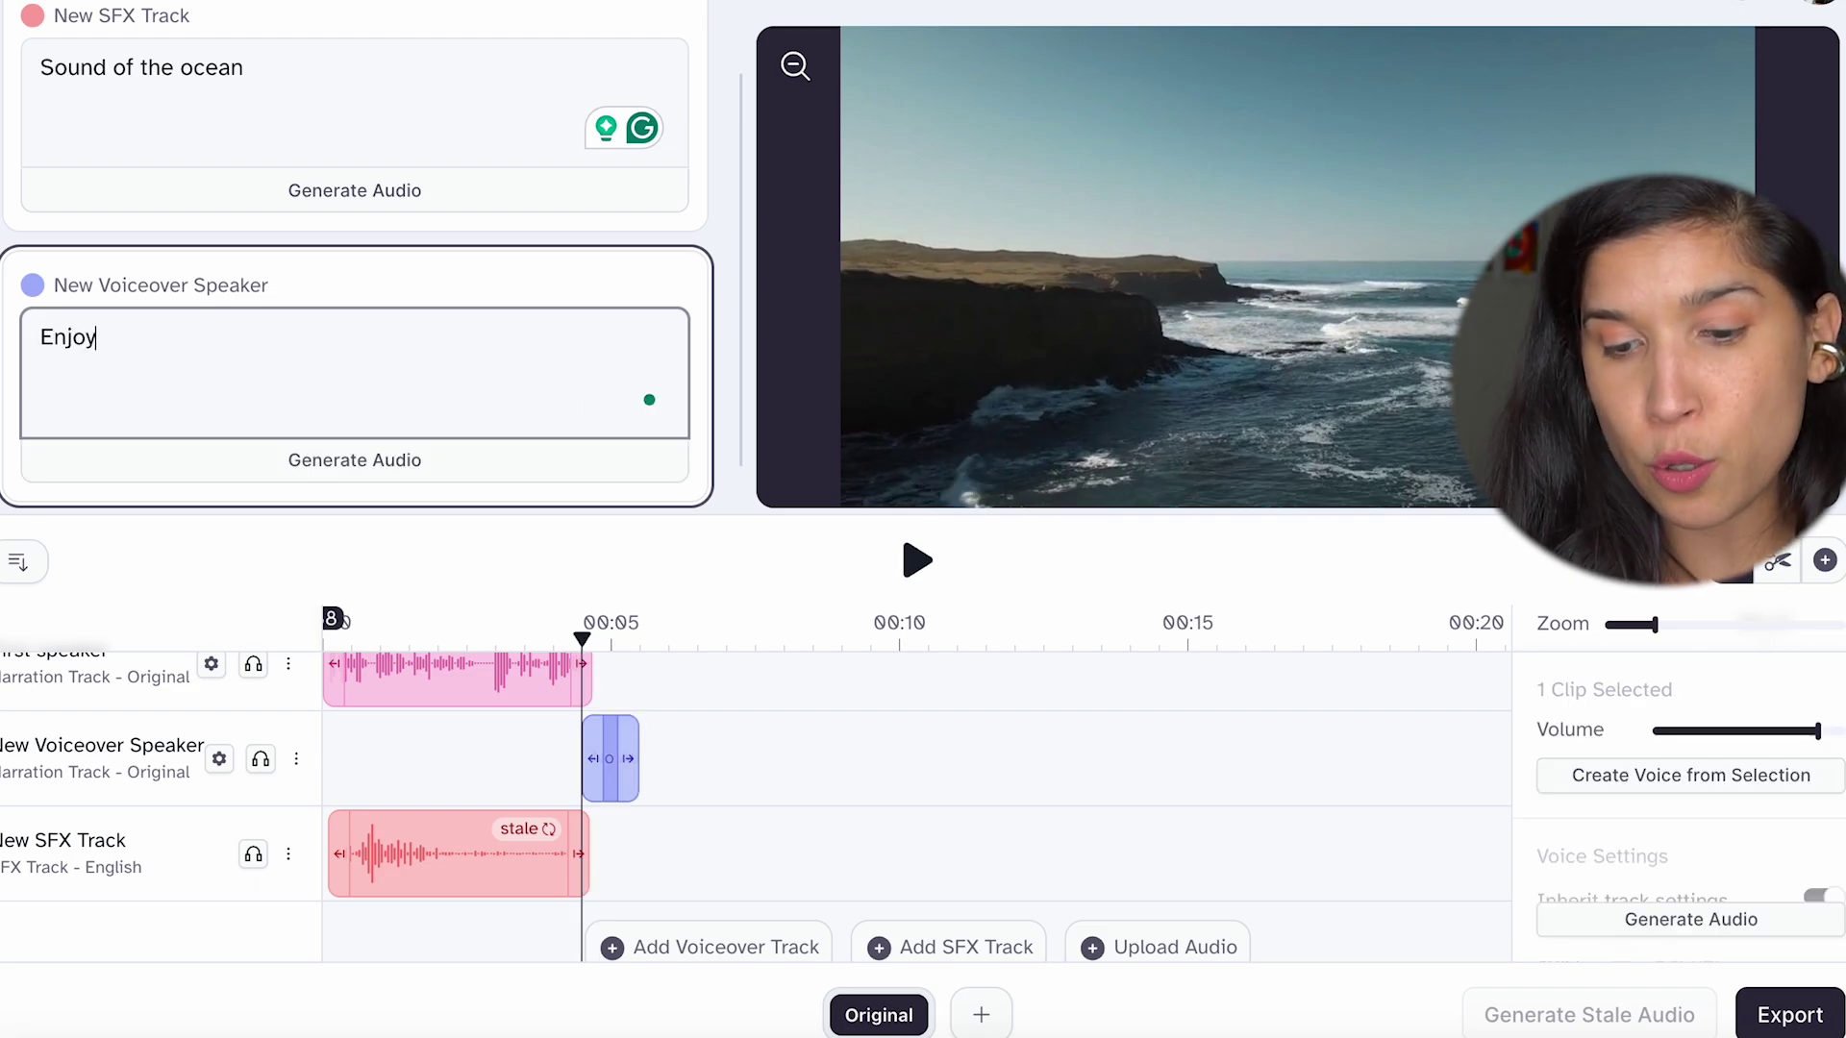
type(" the moment by")
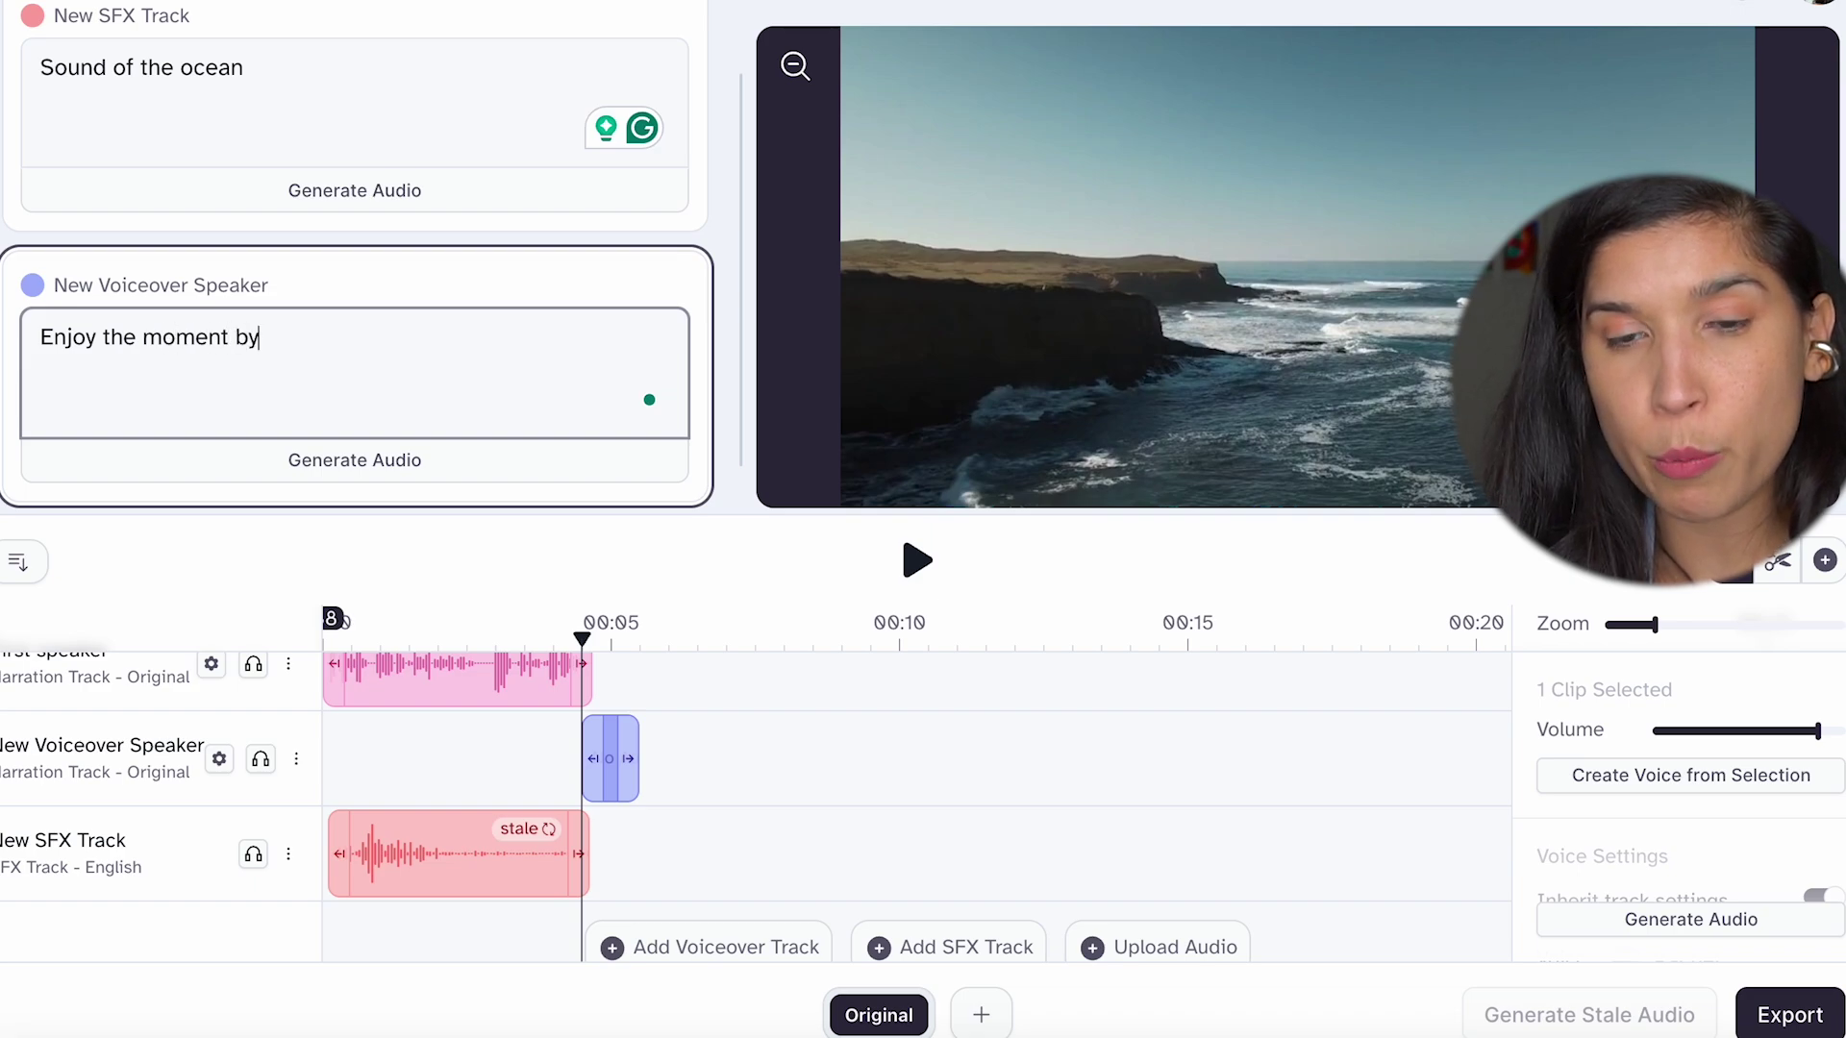
type(" the sea.")
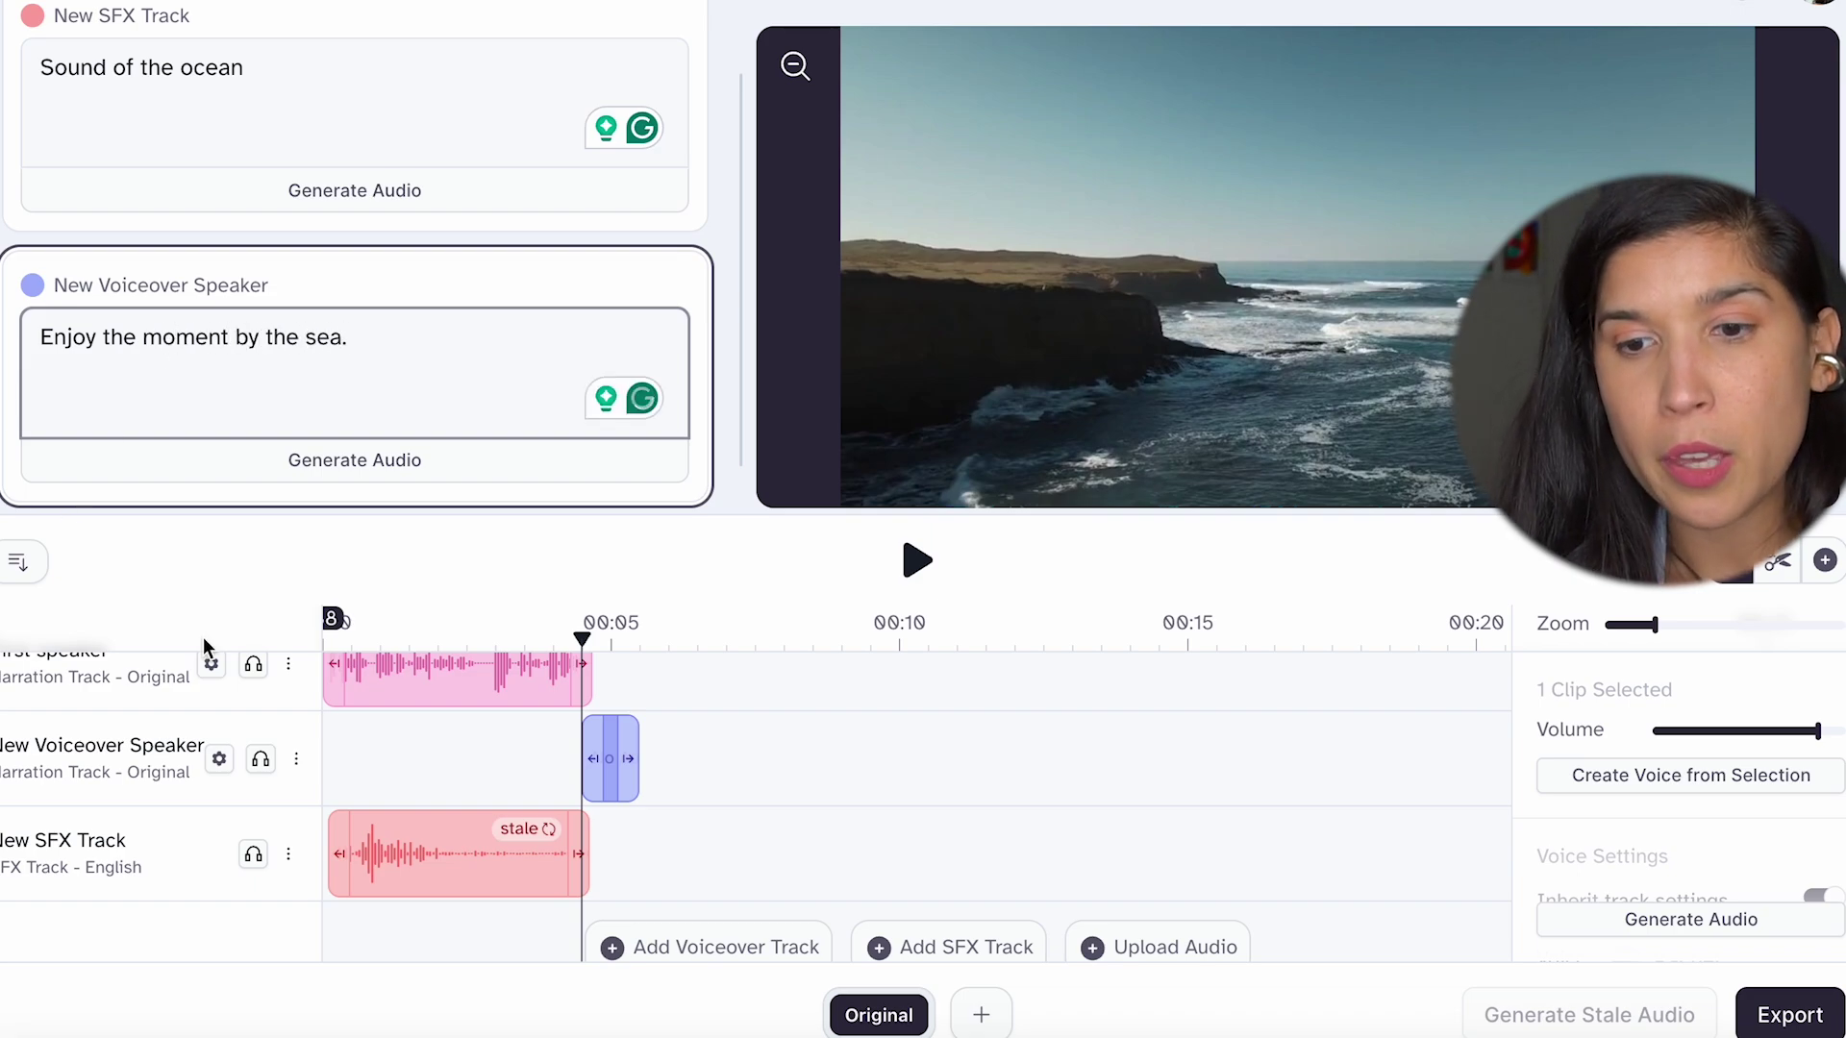
Set the second voiceover track to voice Alice, Recommended model, and Style around 82%.
left_click(218, 764)
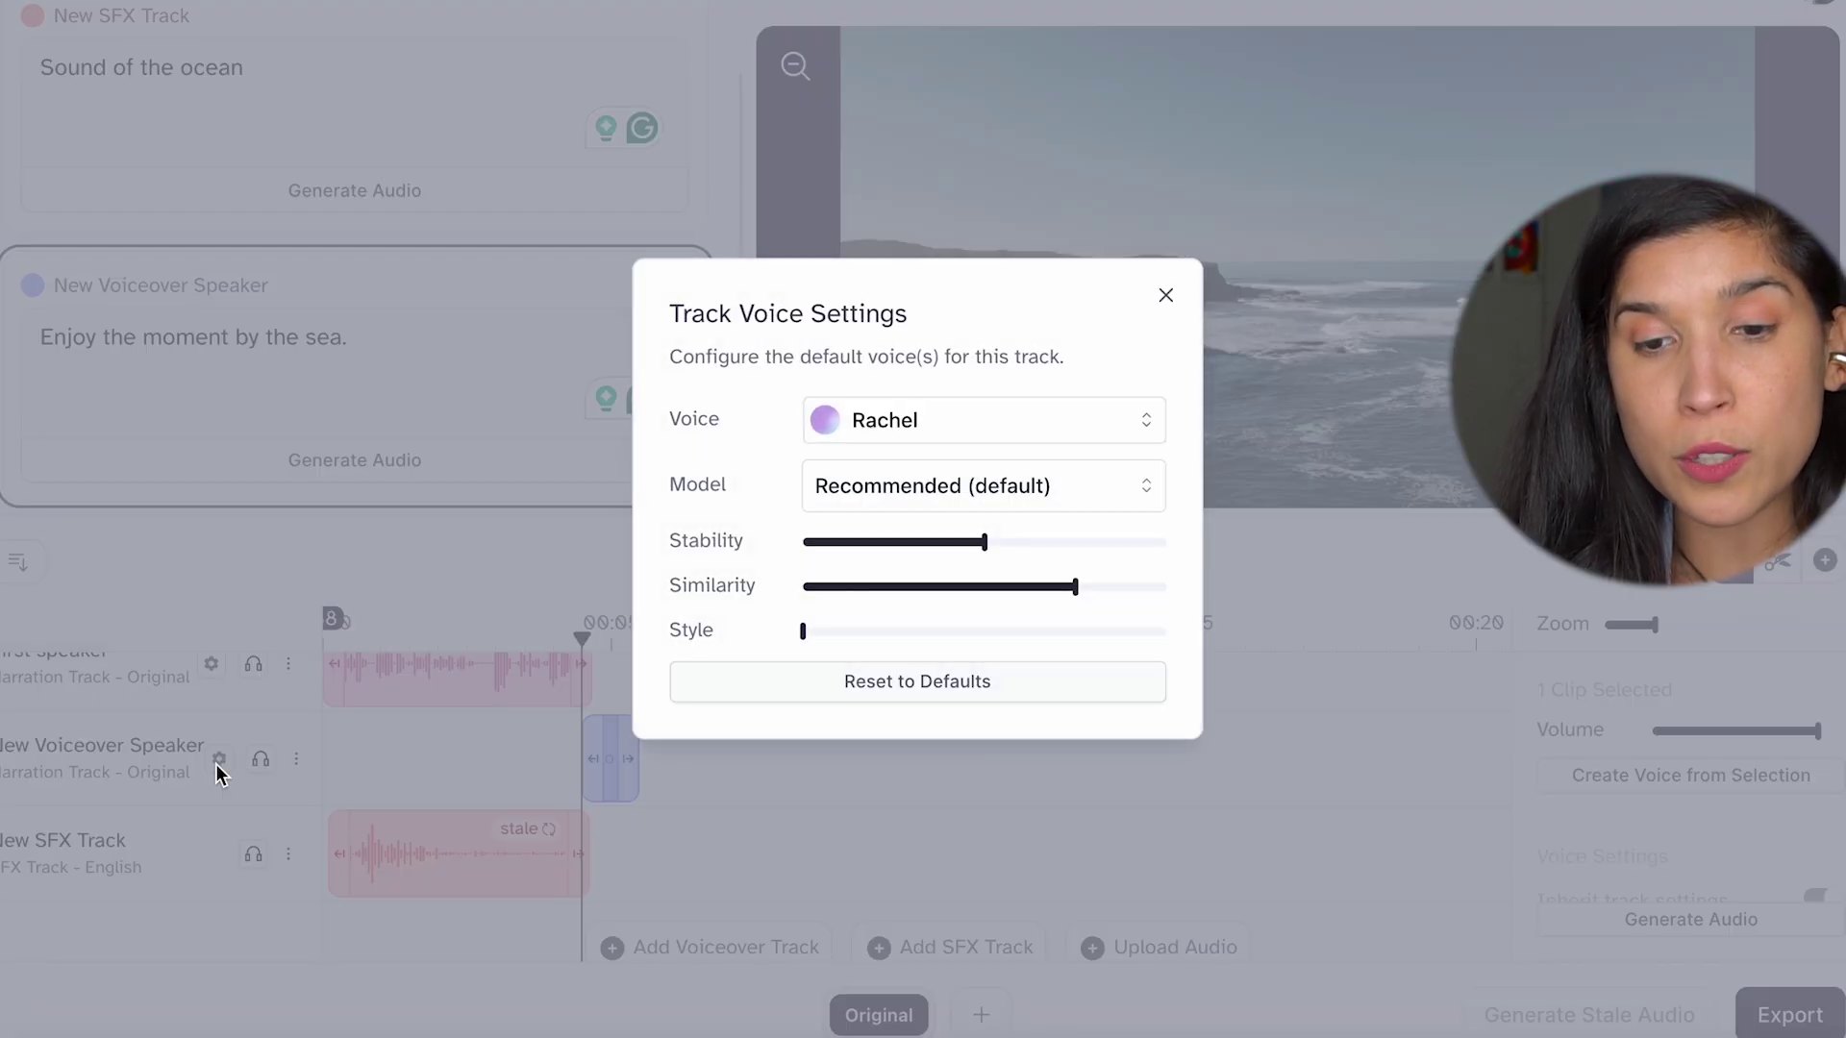
left_click(971, 423)
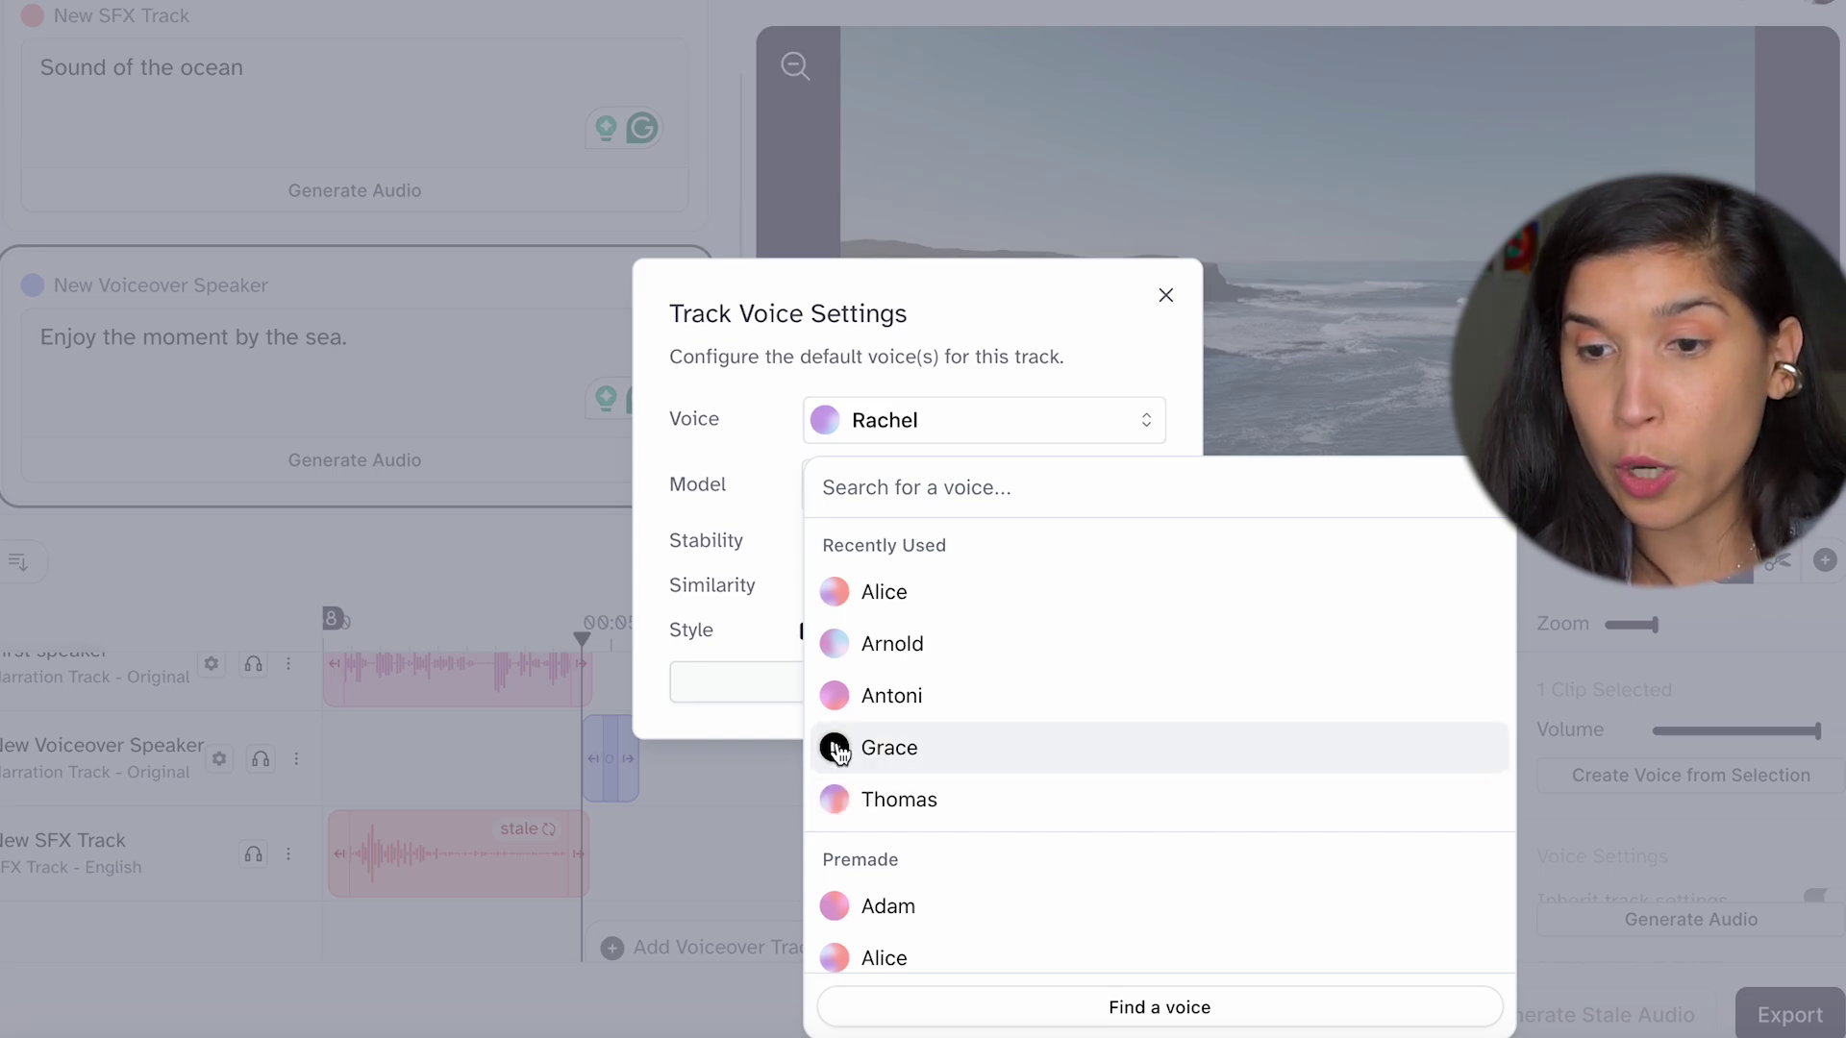
left_click(860, 957)
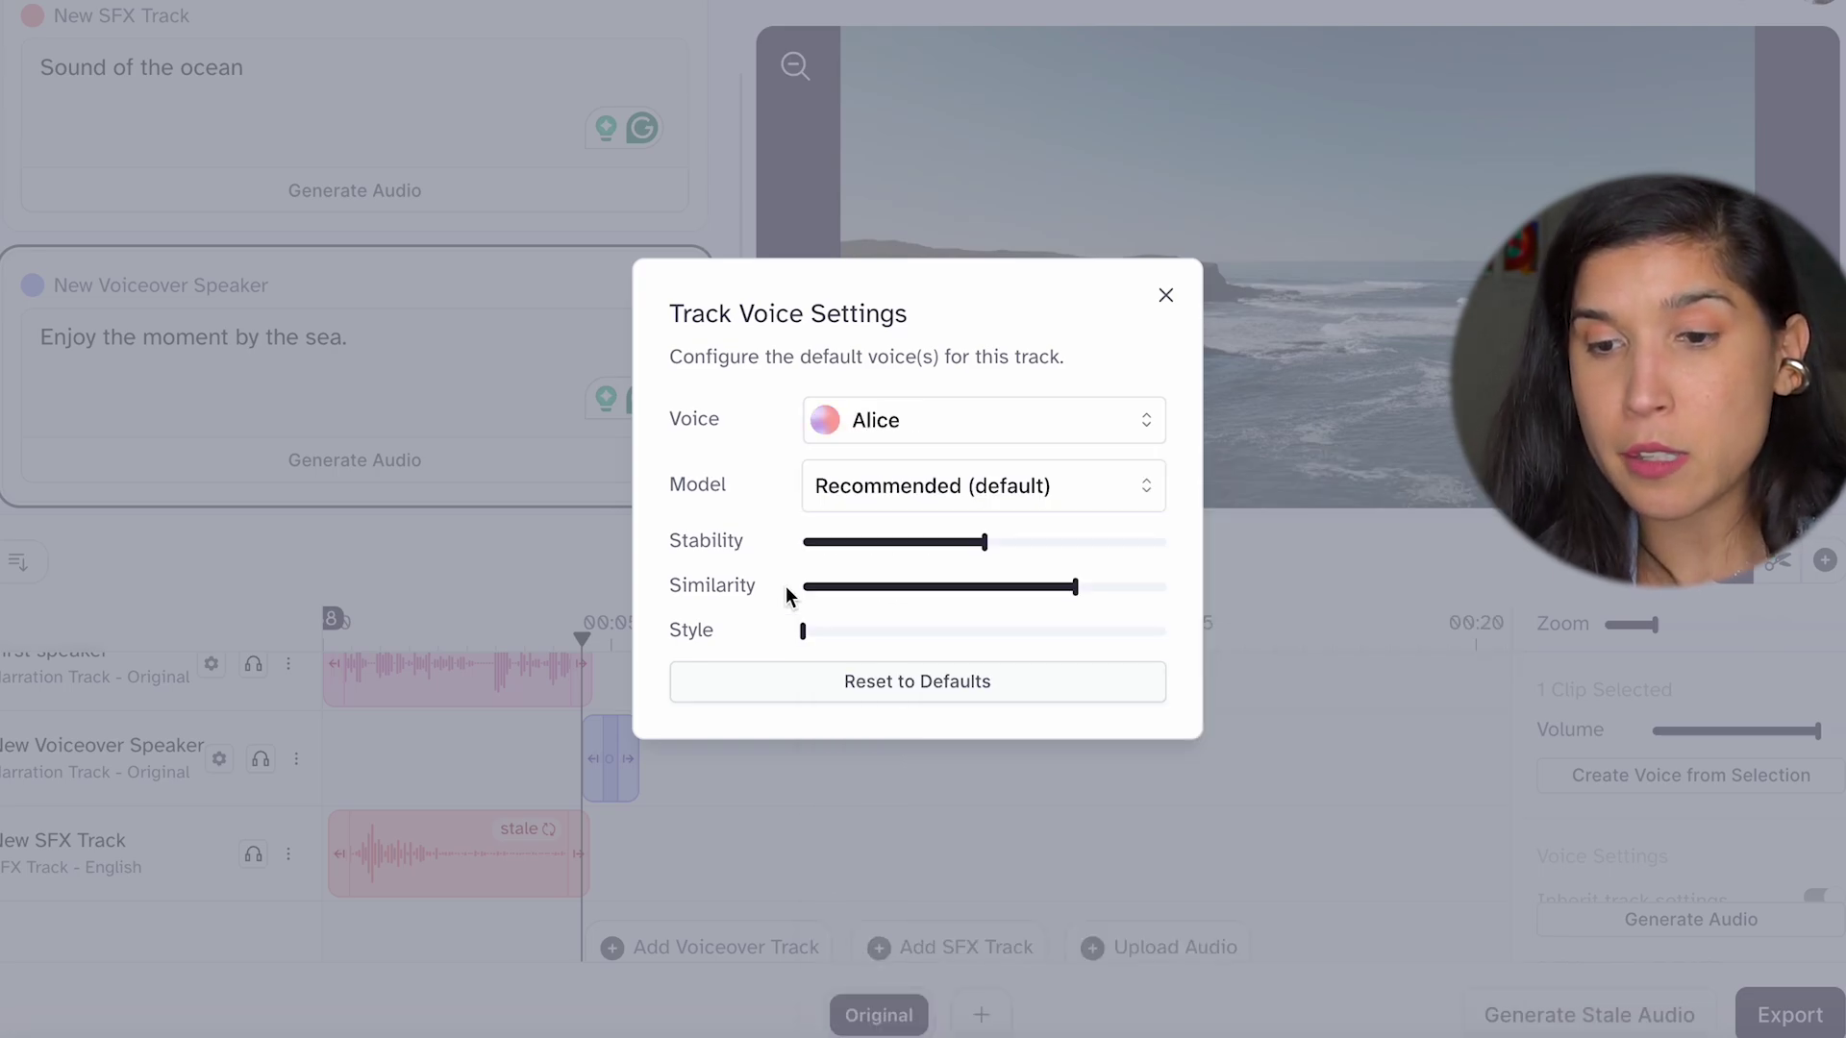
left_click(1011, 495)
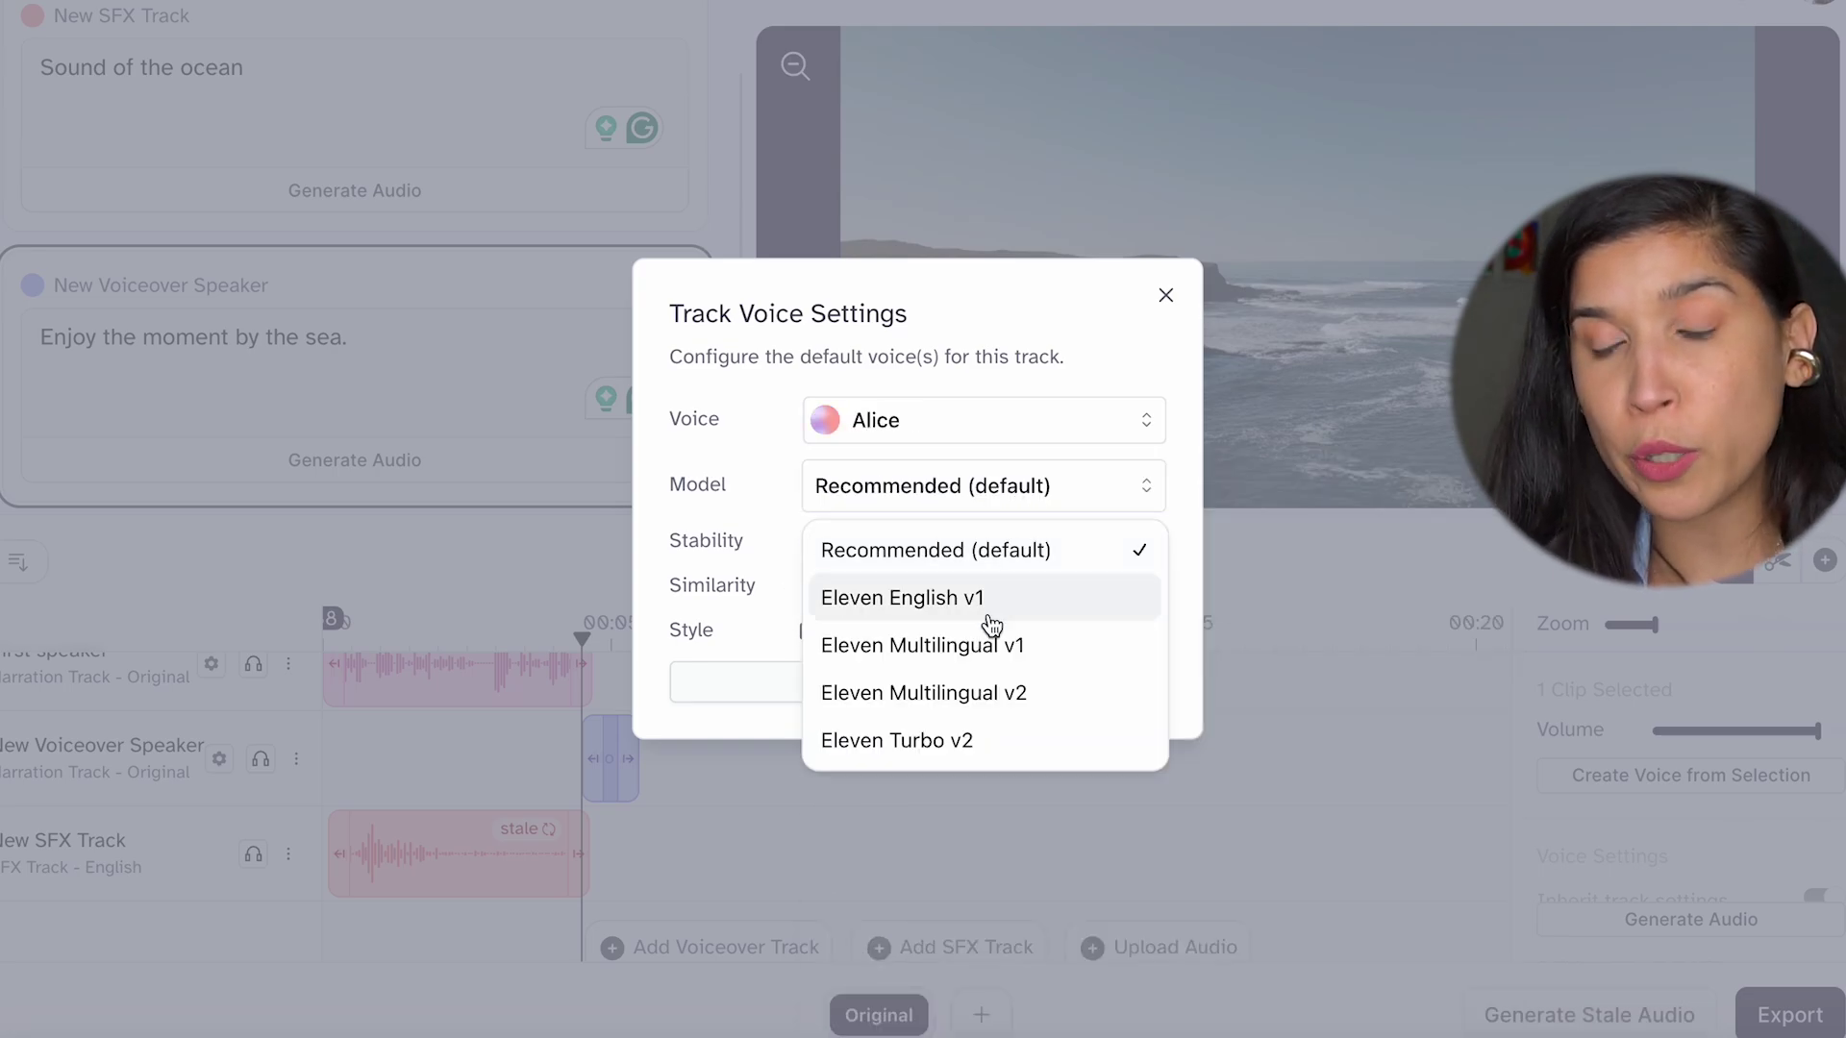
left_click(1000, 556)
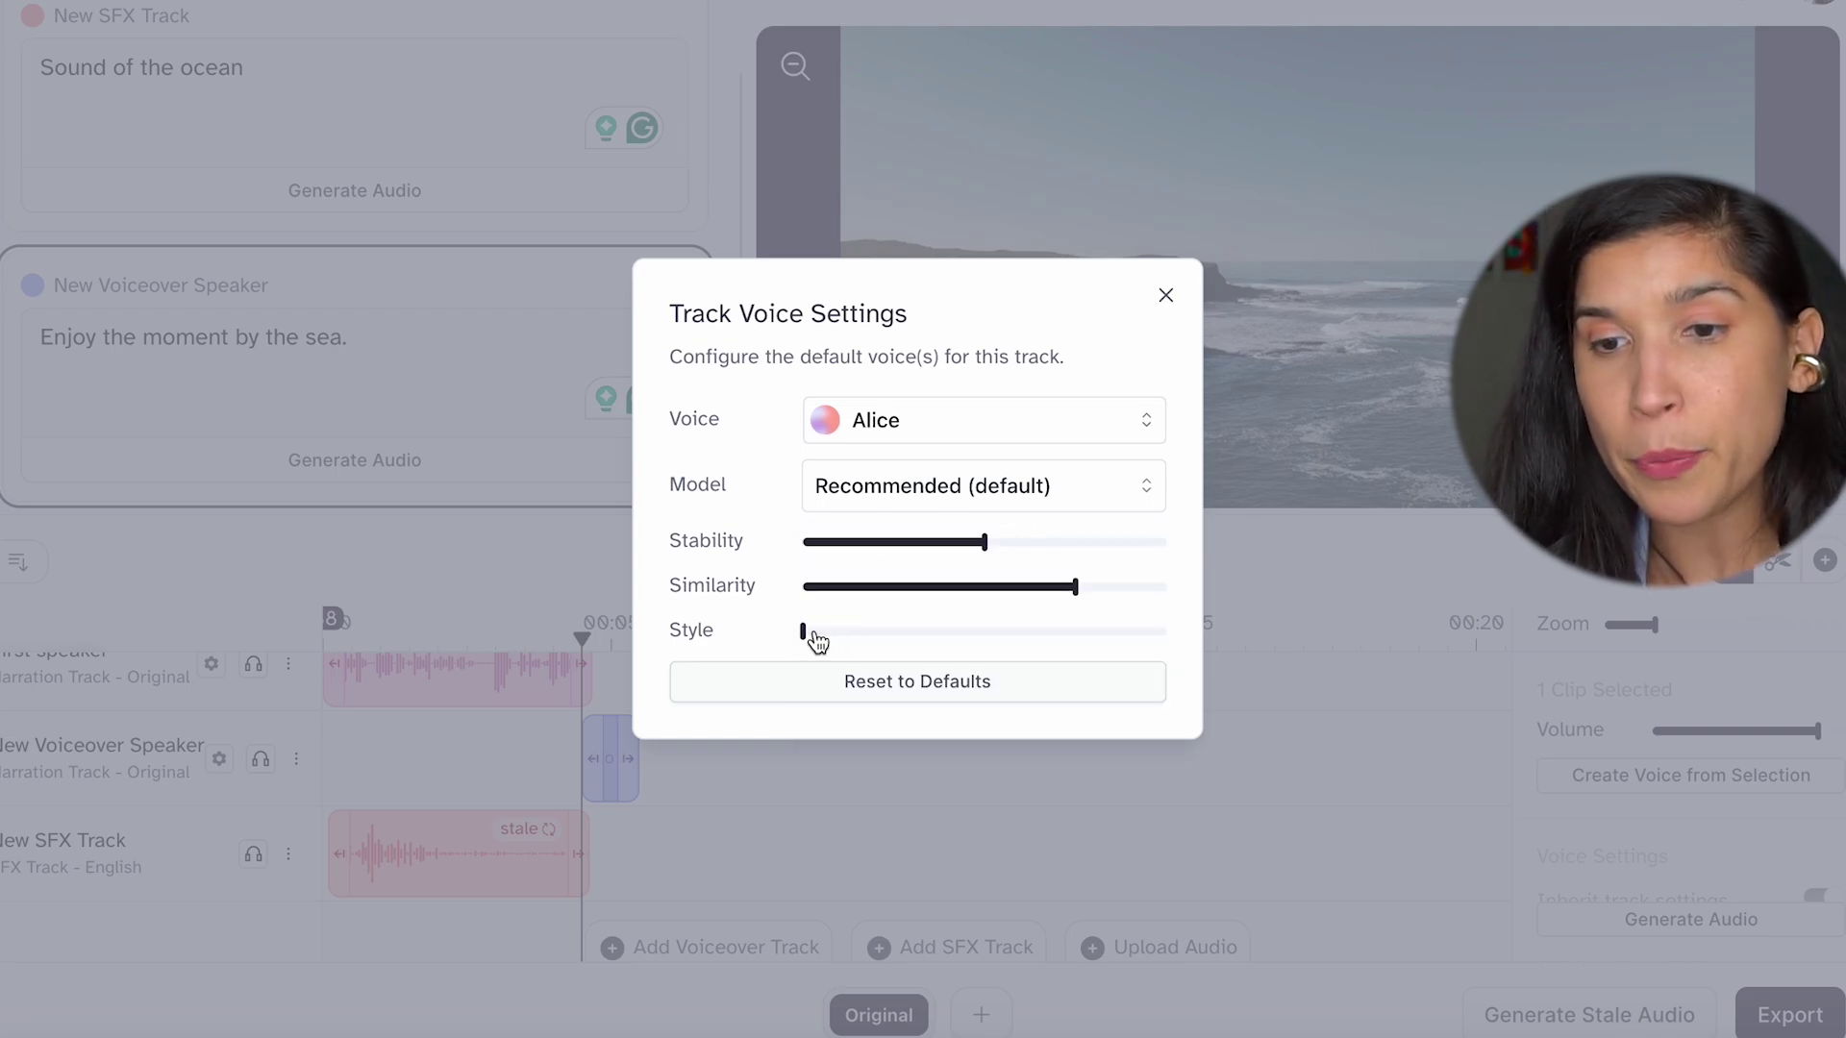
left_click_drag(803, 630, 1095, 635)
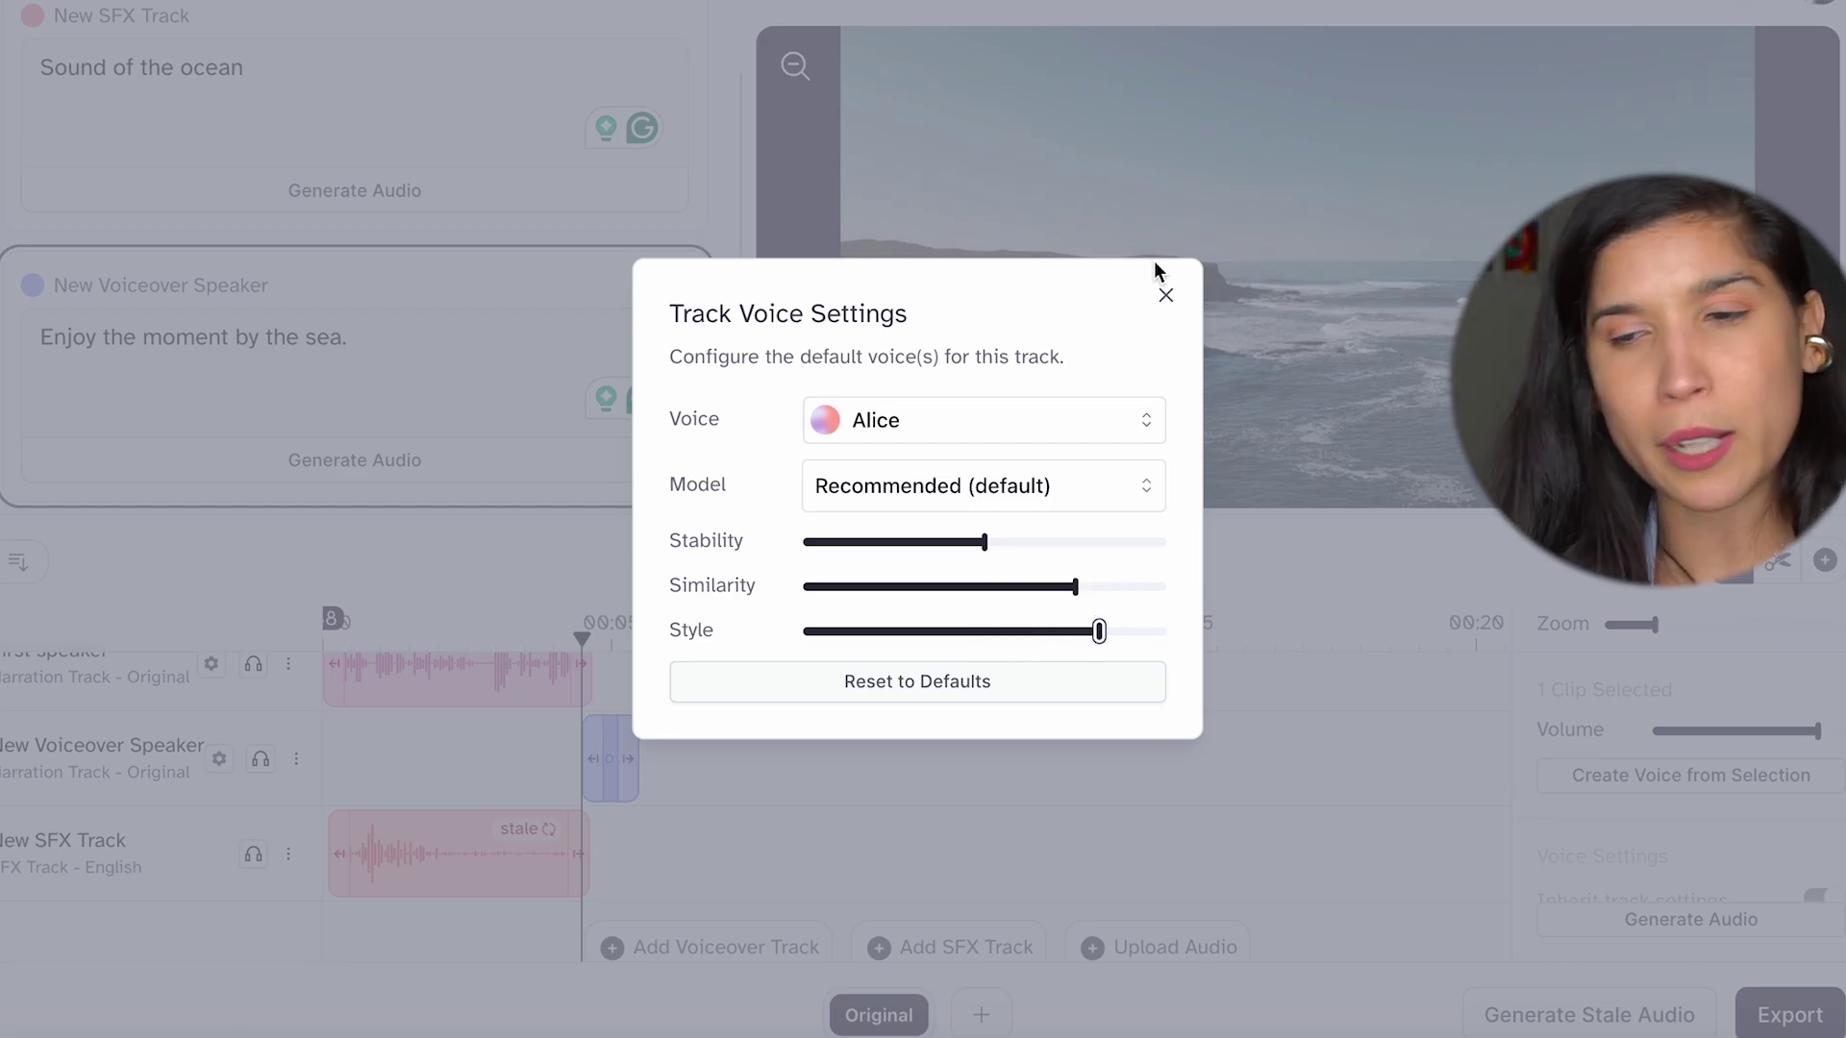
left_click(1165, 295)
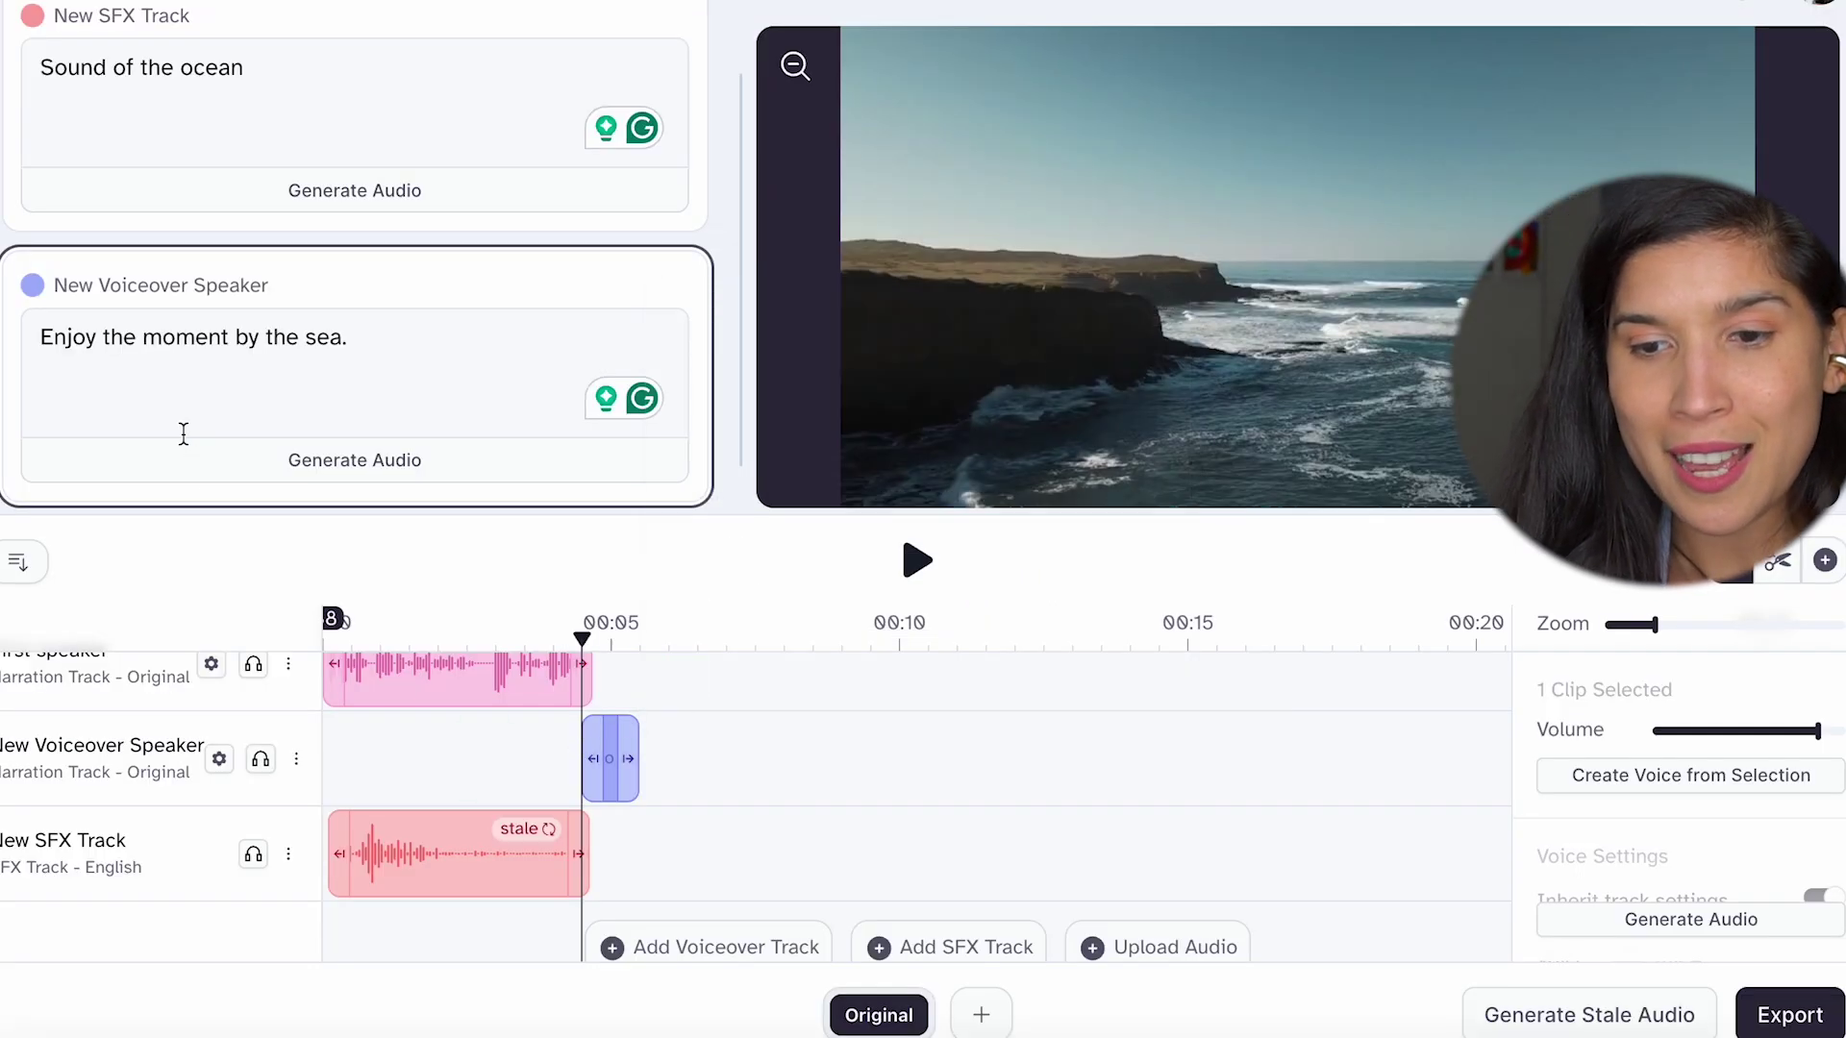
Generate the sea line's speech, preview from the start, and add a second SFX track with an empty clip.
left_click(350, 463)
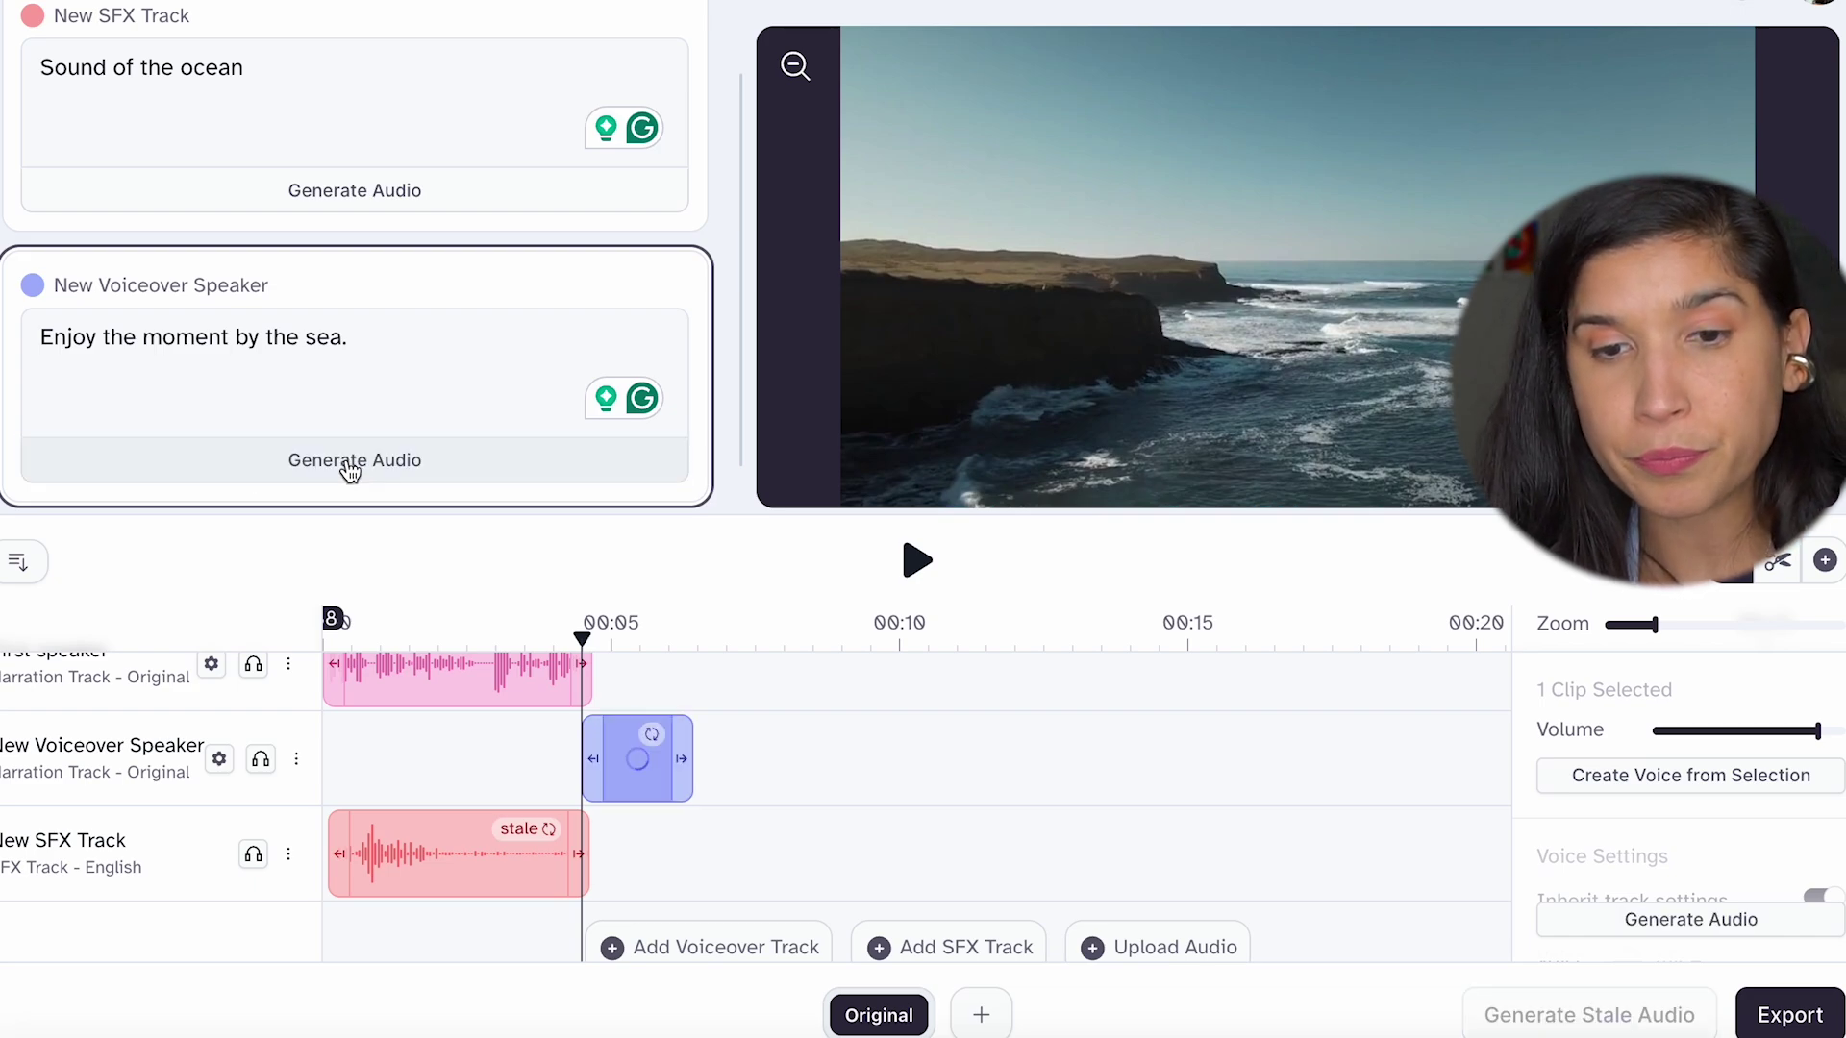
left_click_drag(599, 642, 255, 647)
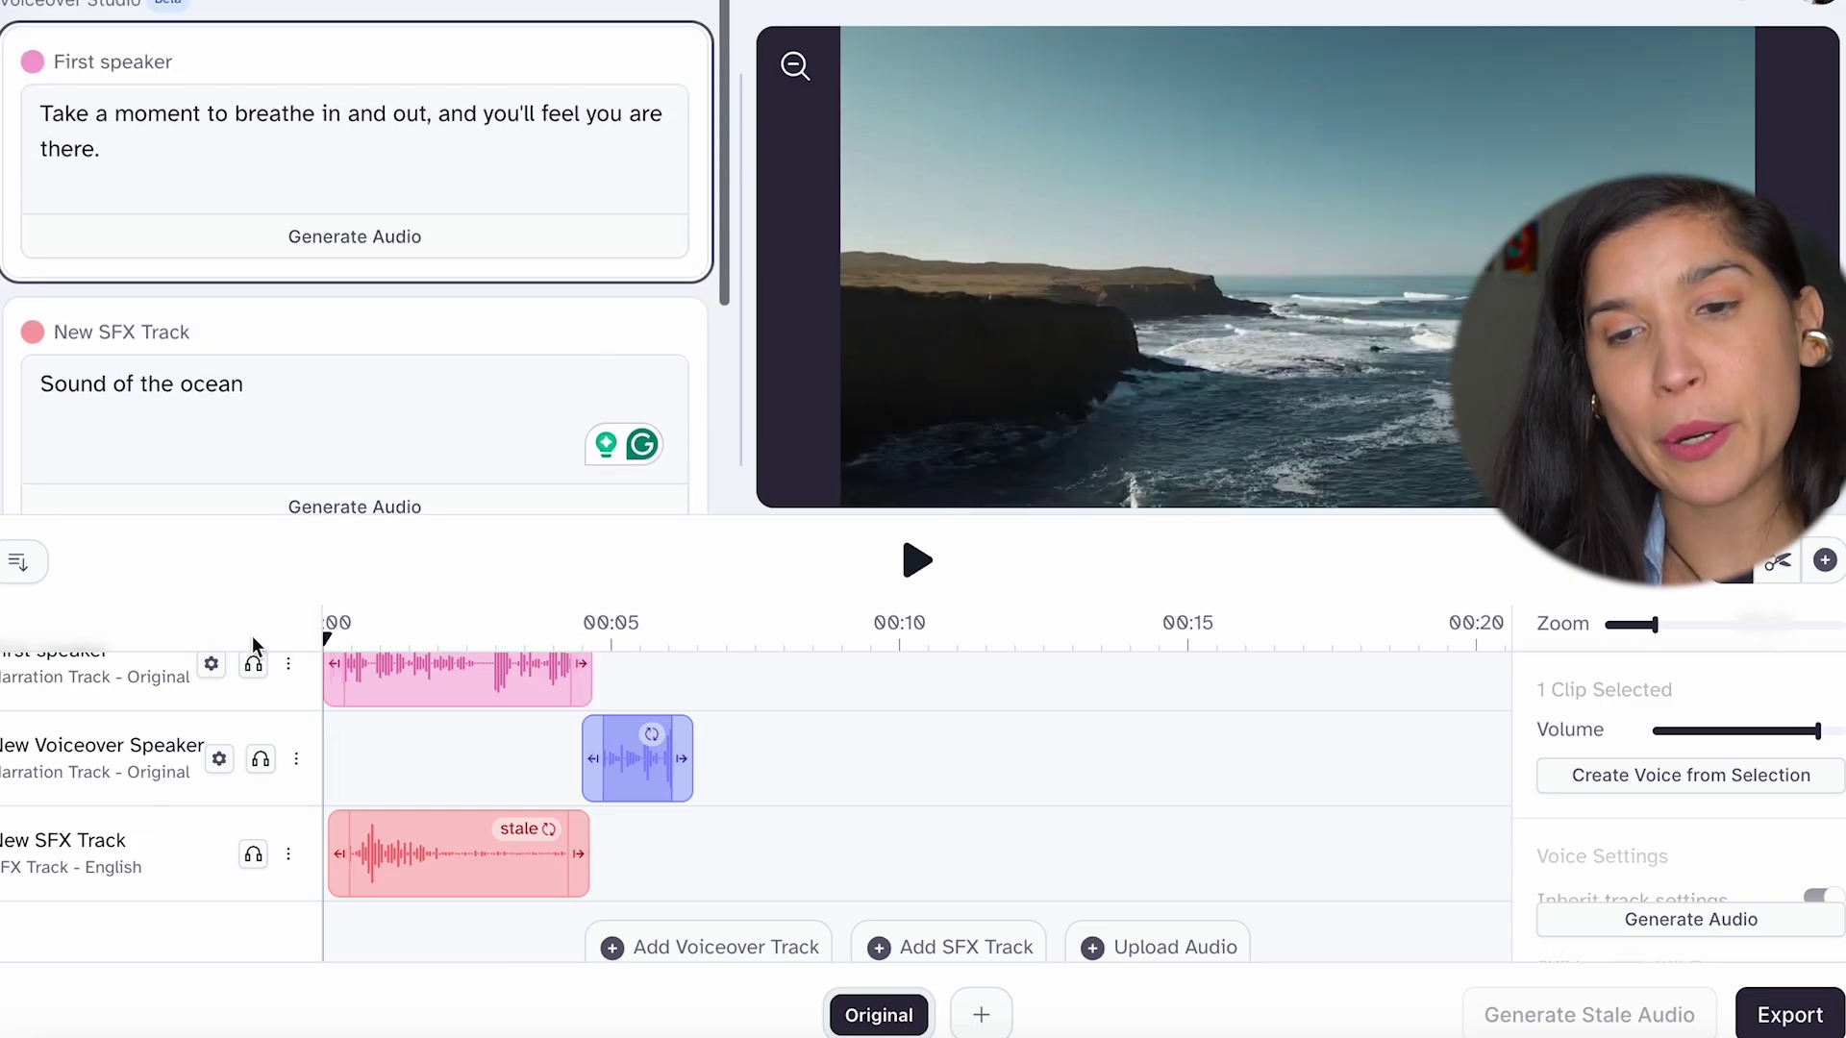
left_click(917, 560)
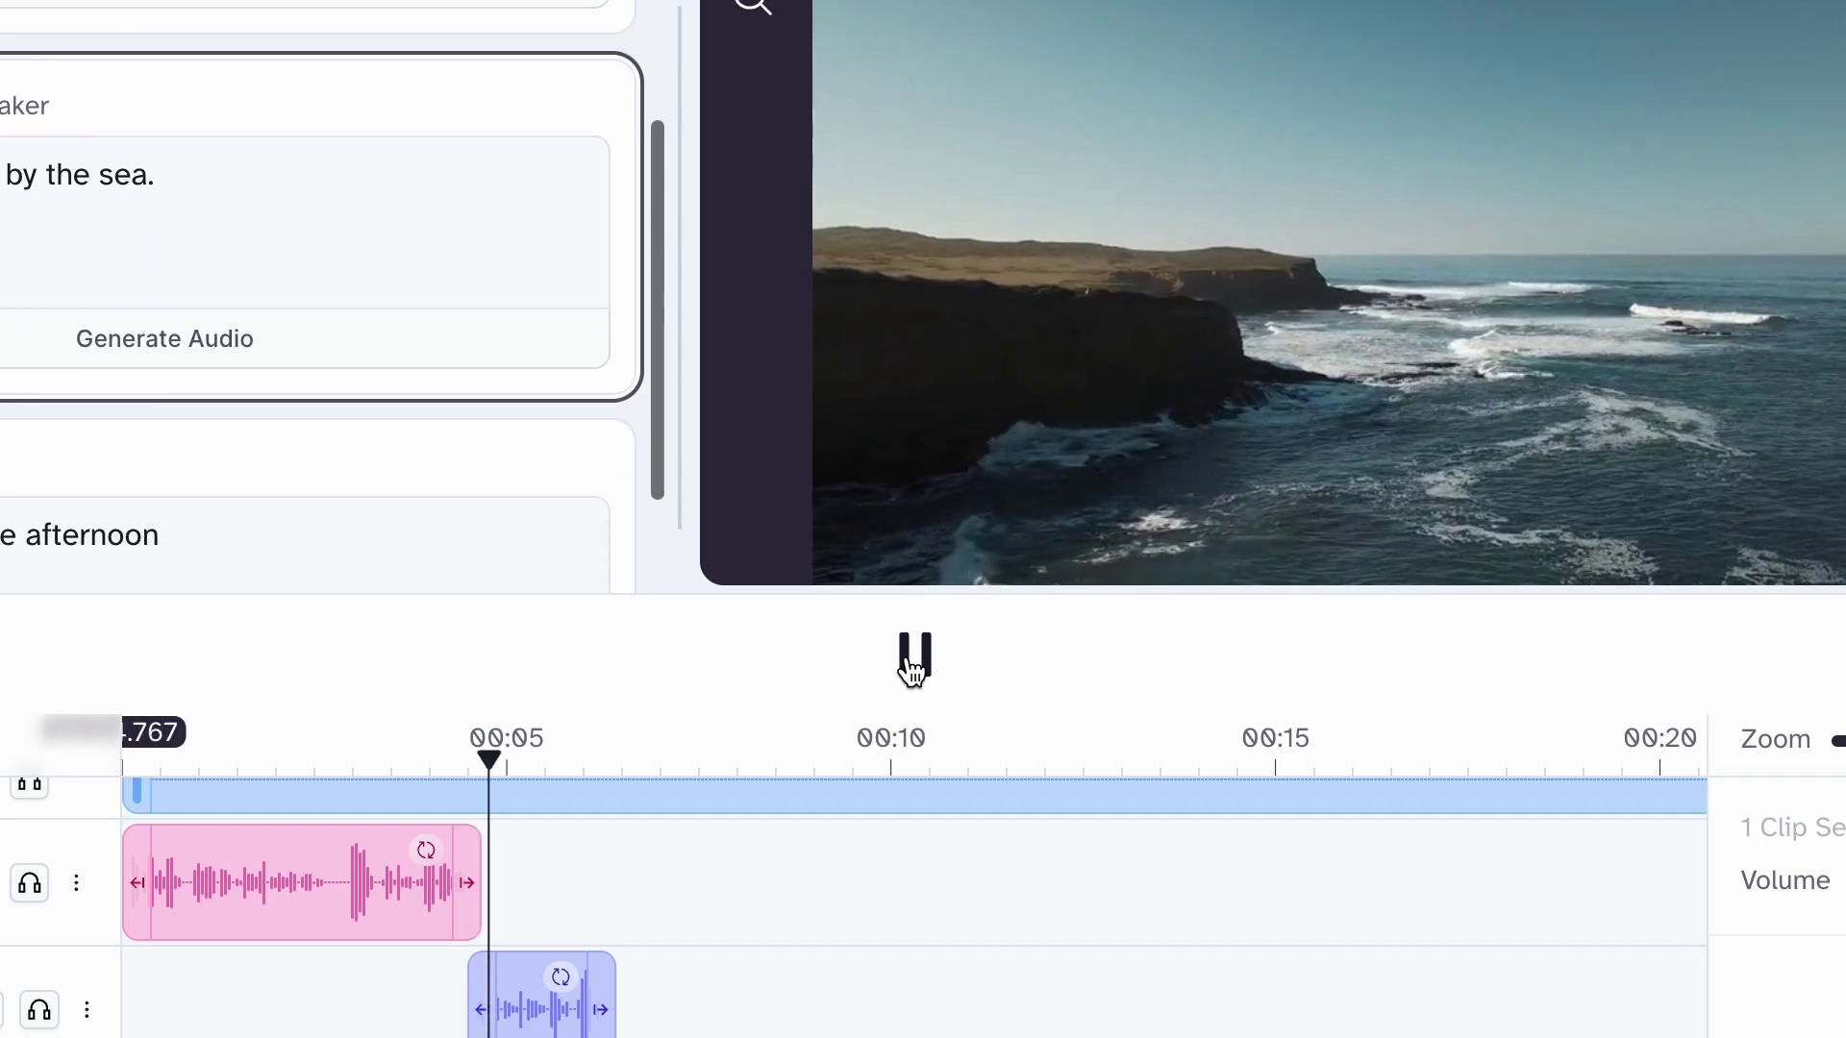
left_click(915, 659)
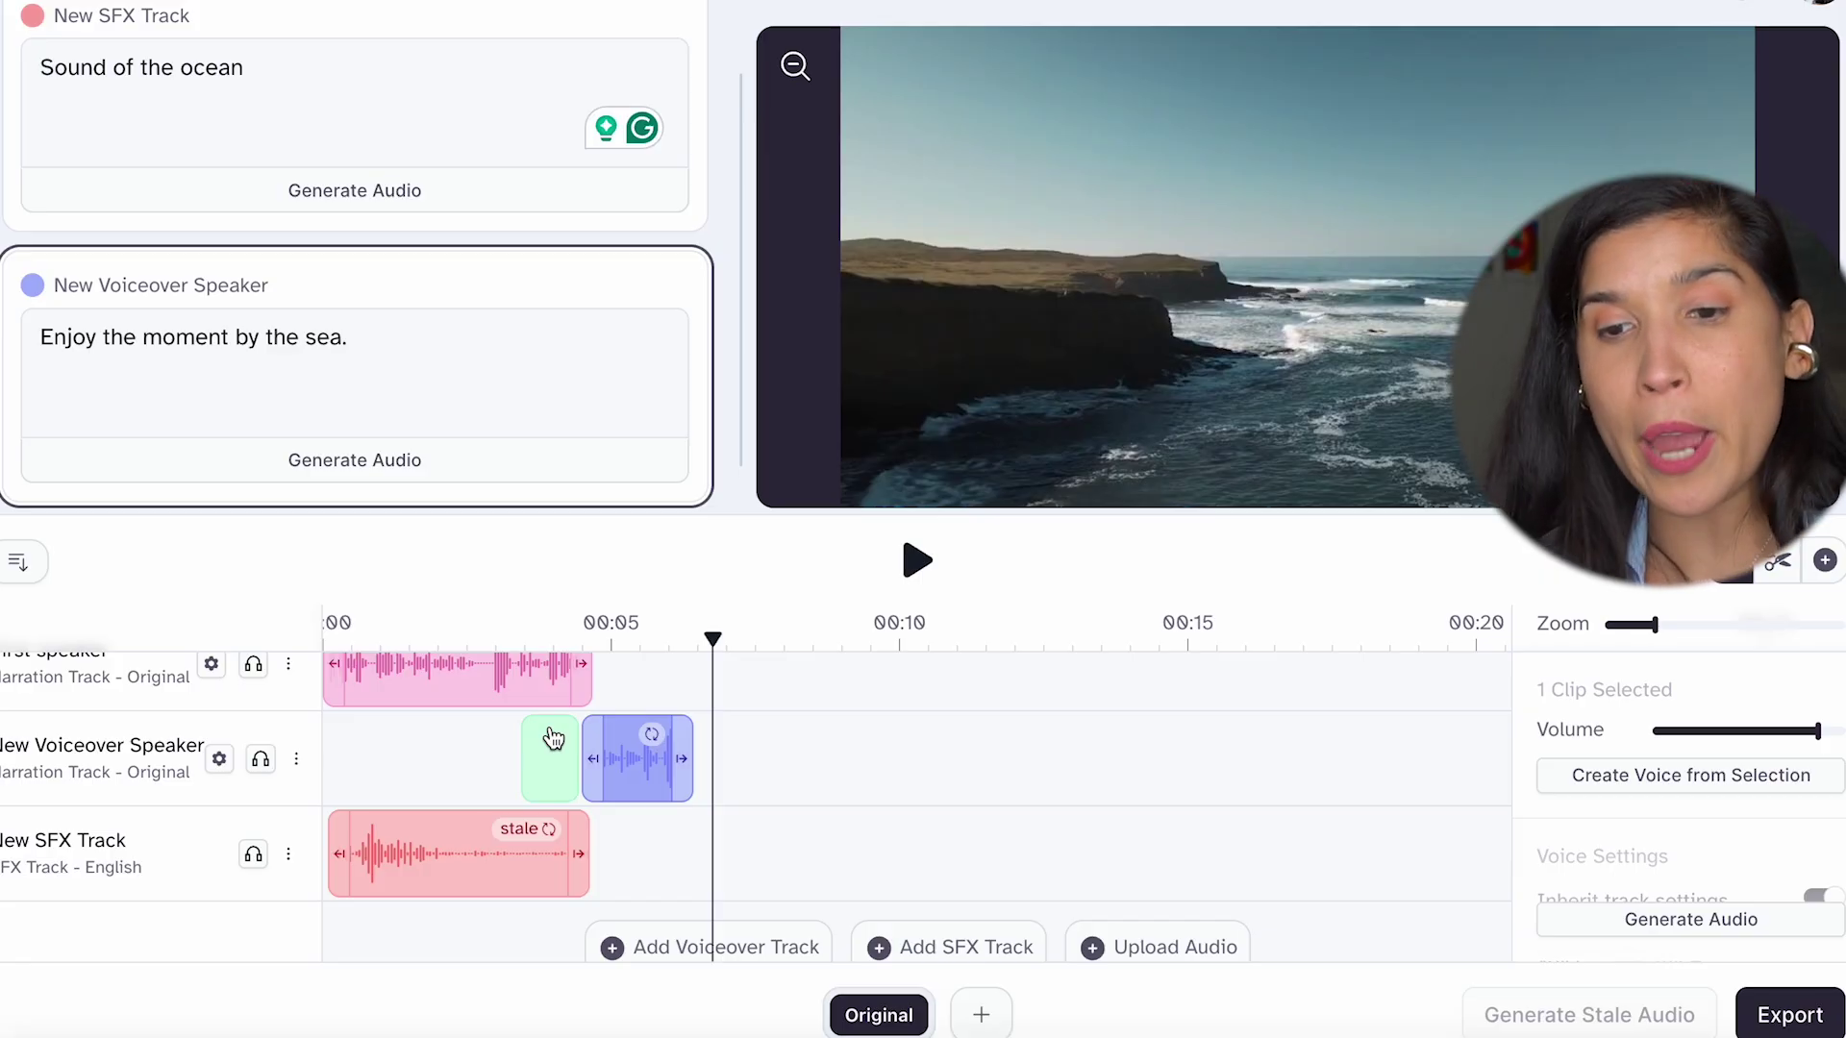
left_click_drag(552, 738, 704, 942)
left_click(882, 917)
Extend the ocean clip to about 0:07 and generate 'Birds singing in the afternoon' in the second SFX clip.
left_click_drag(581, 813, 709, 819)
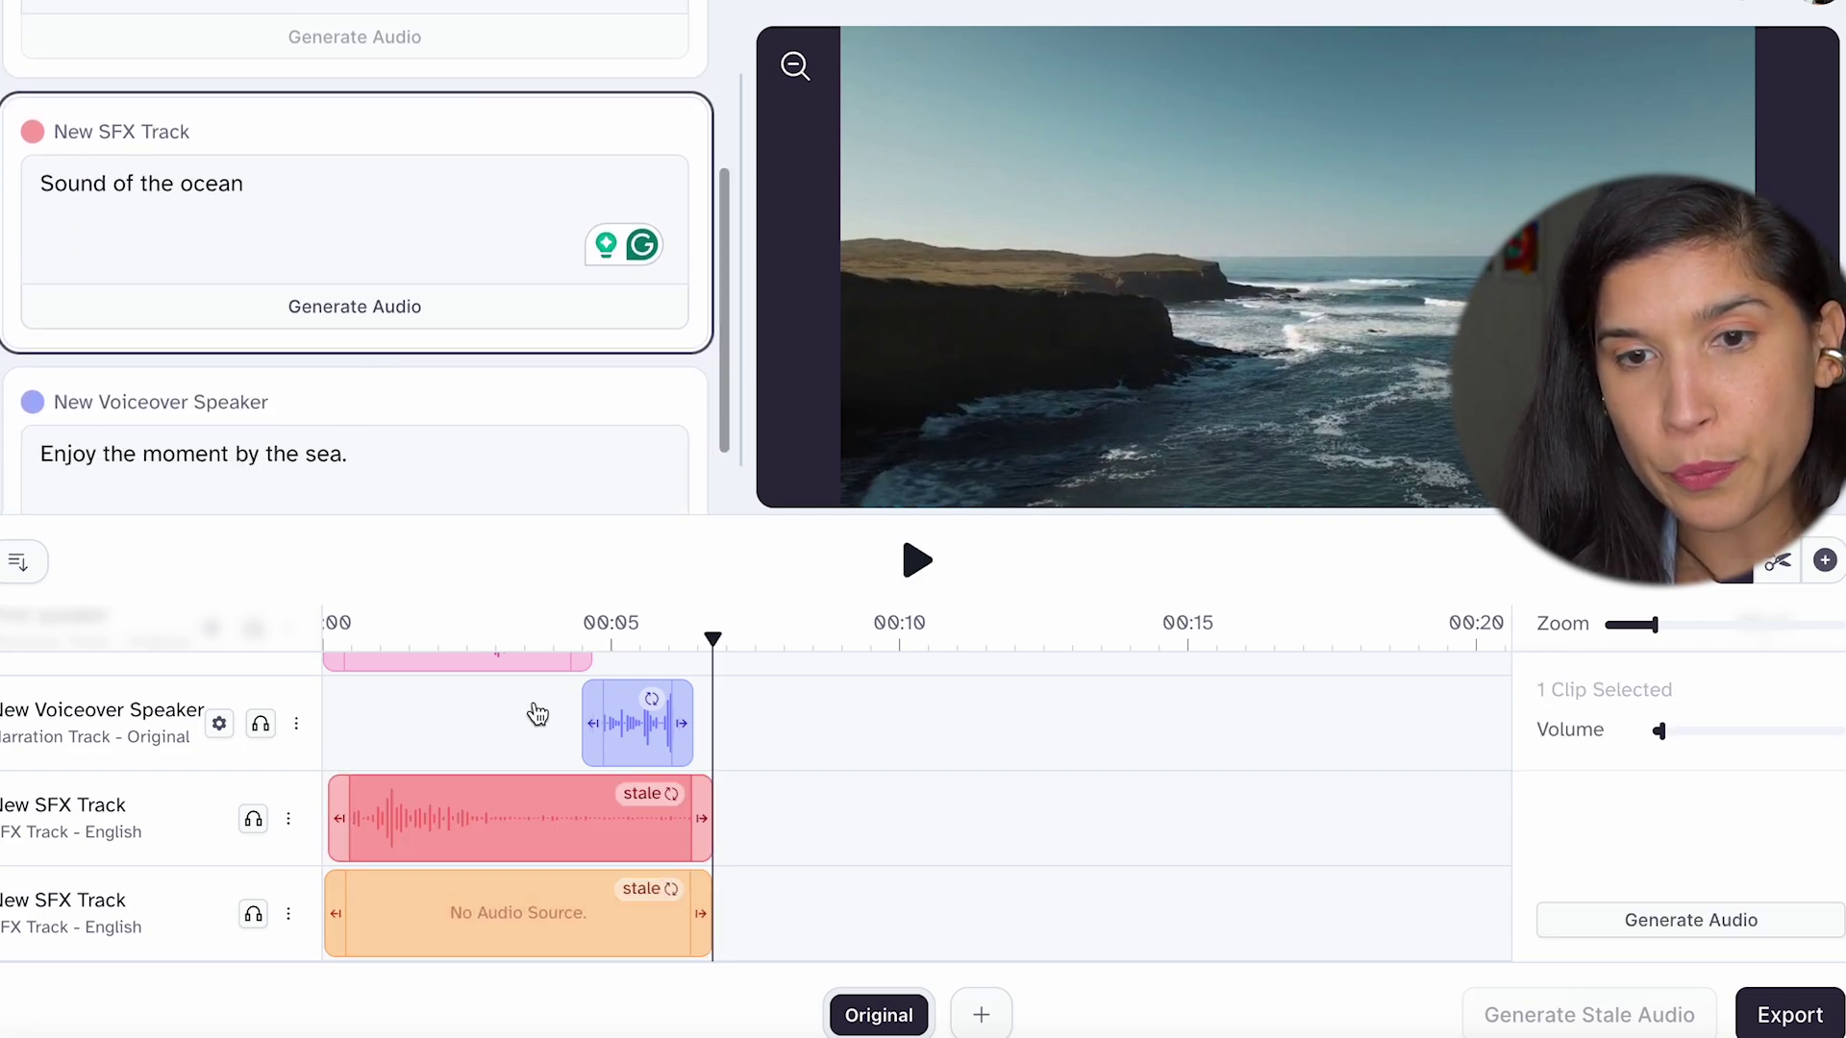
left_click(492, 938)
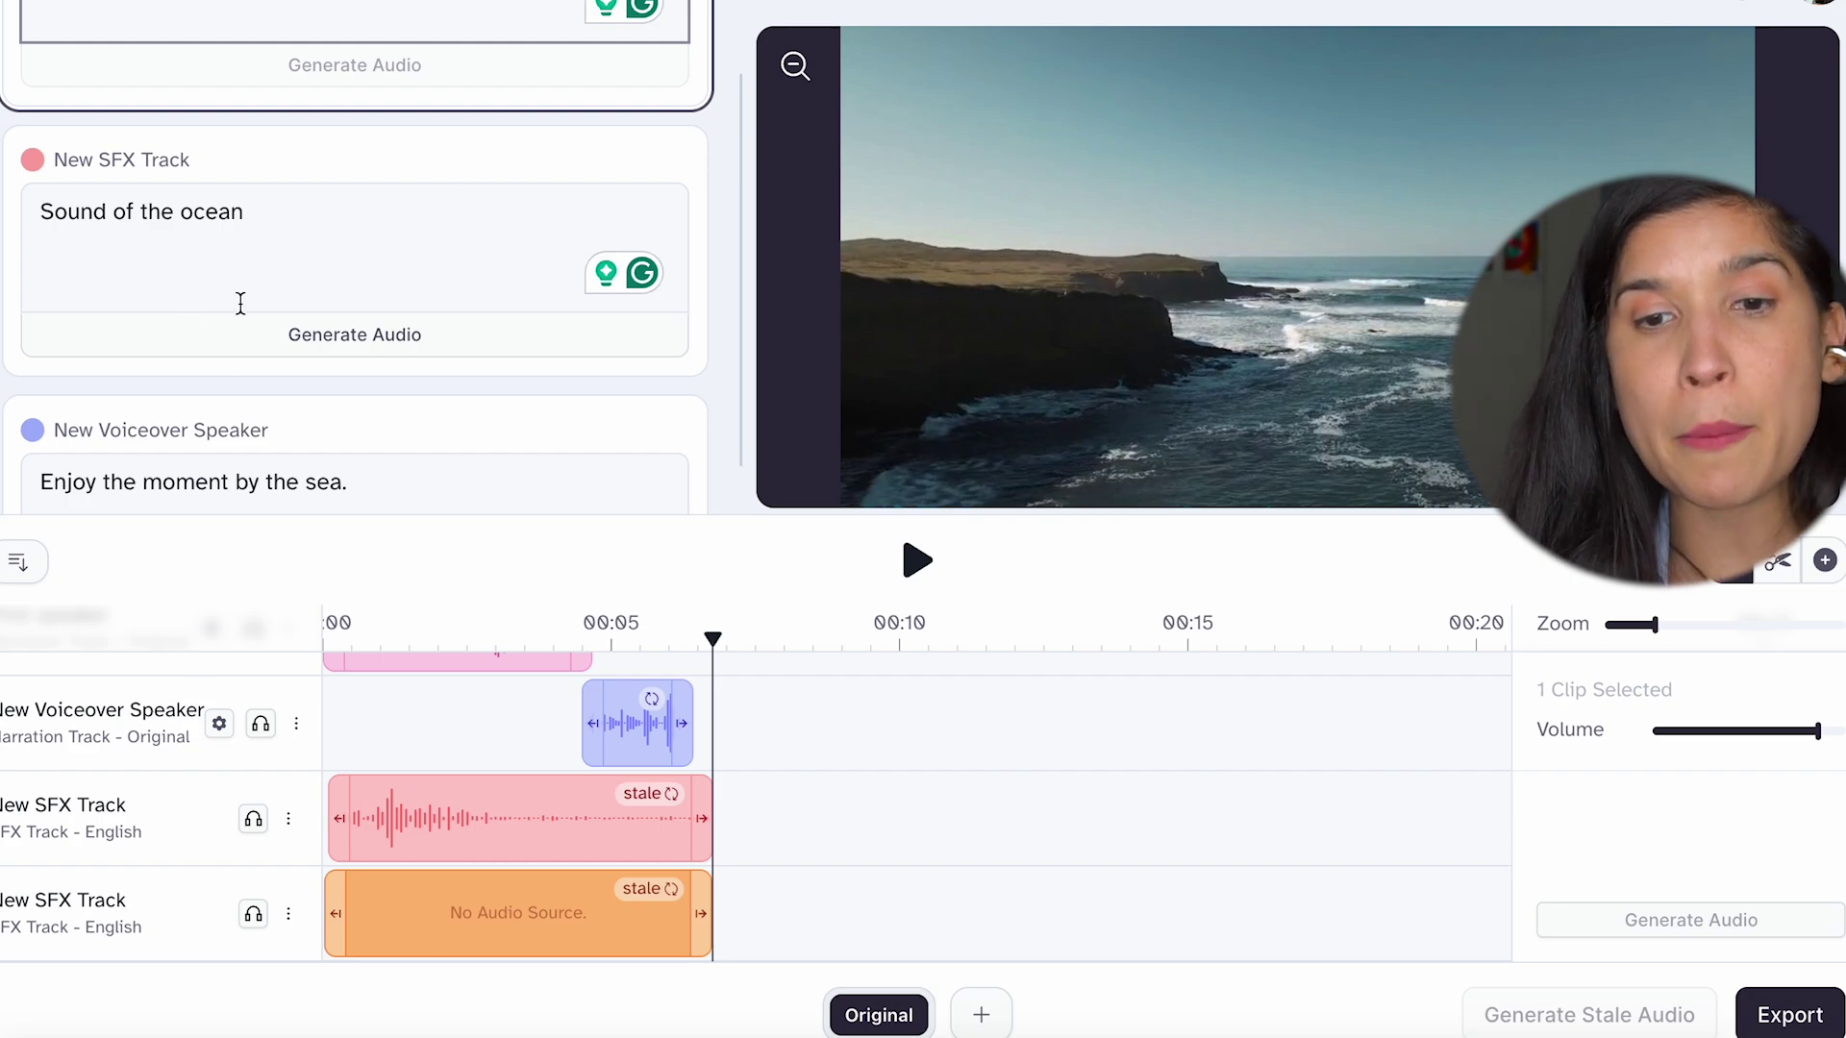
scroll(241, 303, "up", 2)
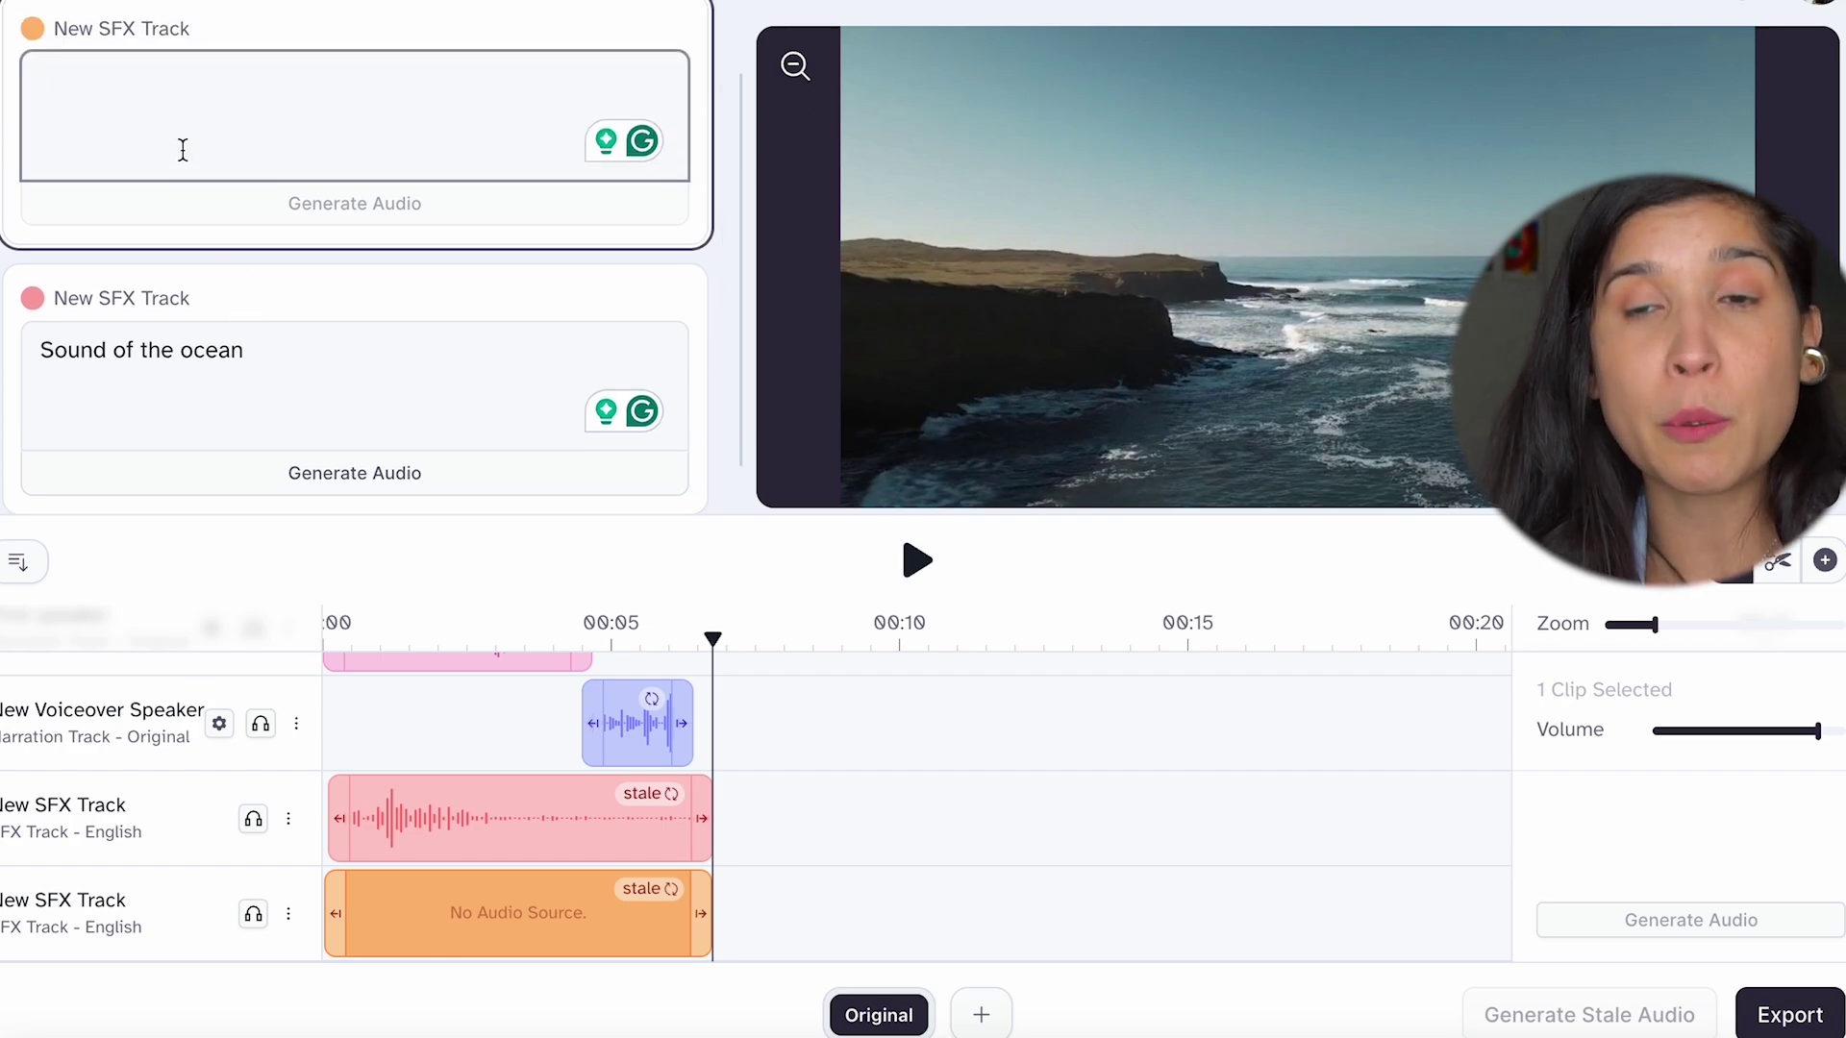
type("Birds singing in the afternoon")
left_click(368, 204)
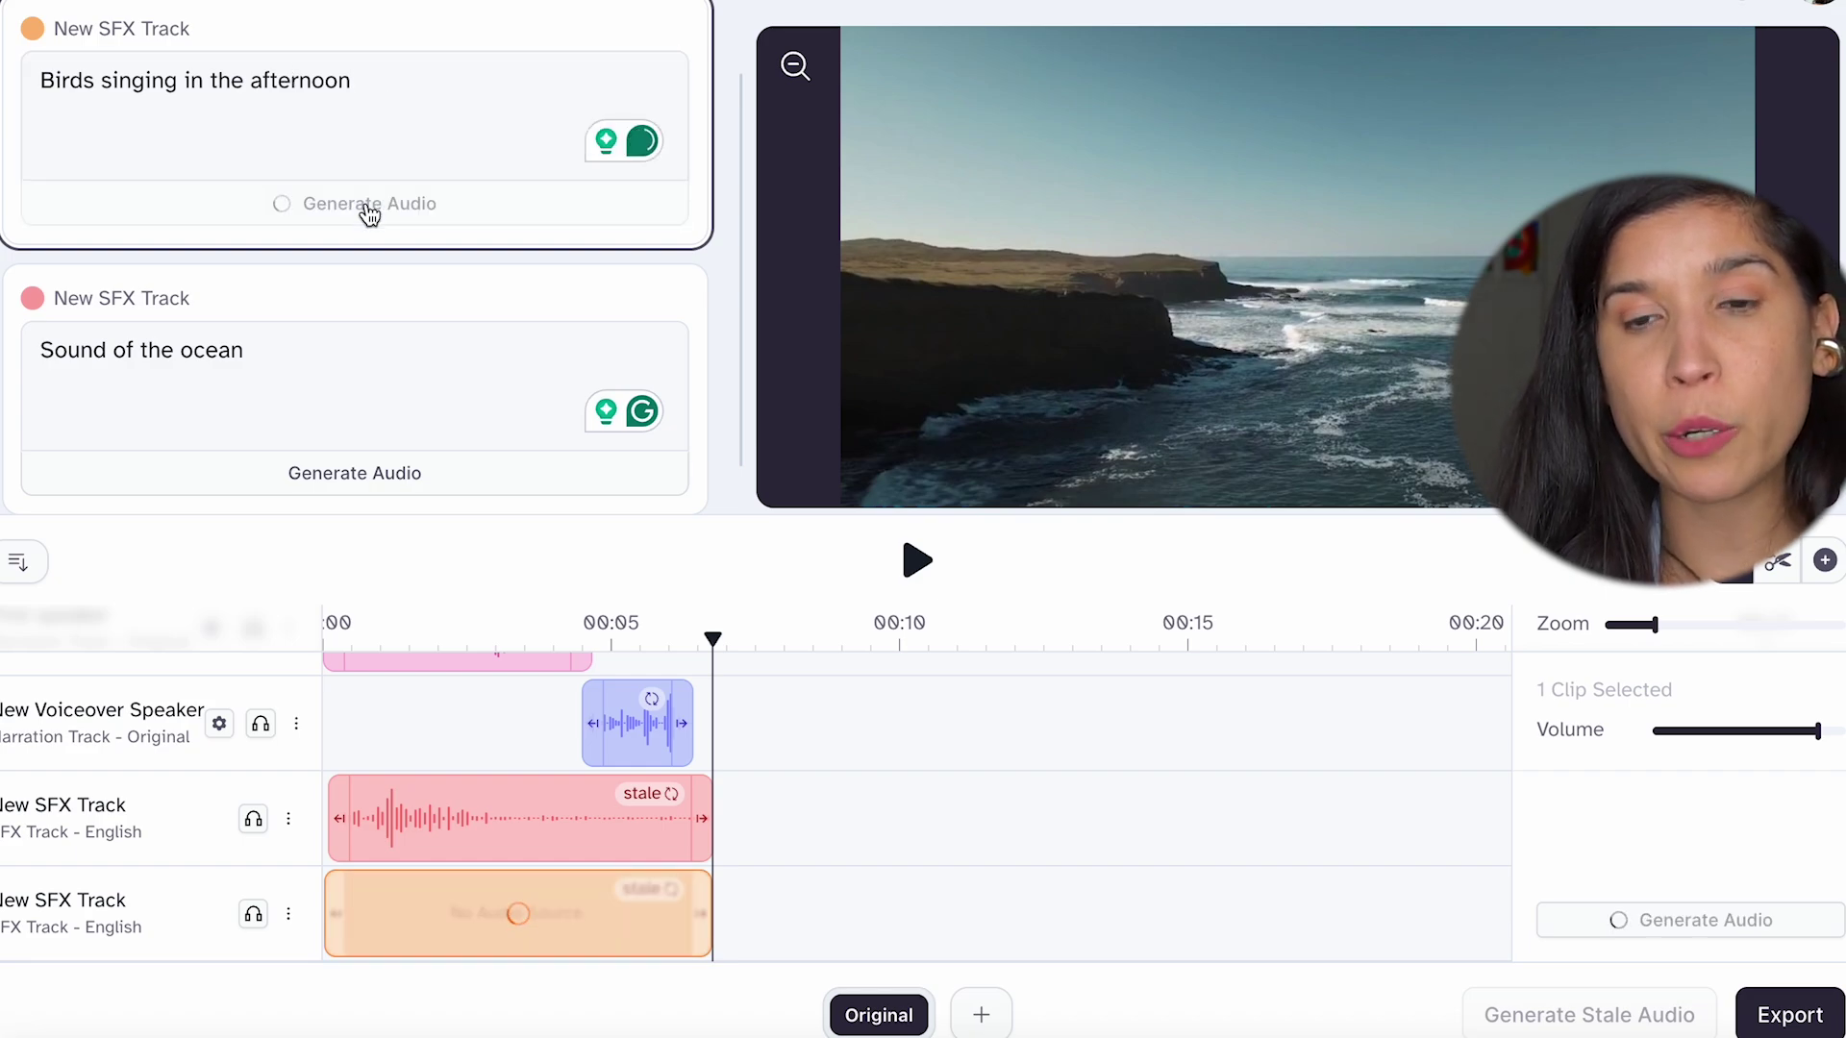
Stretch the birdsong clip to about 0:07 and return playback to 0:00.
left_click_drag(563, 908, 716, 918)
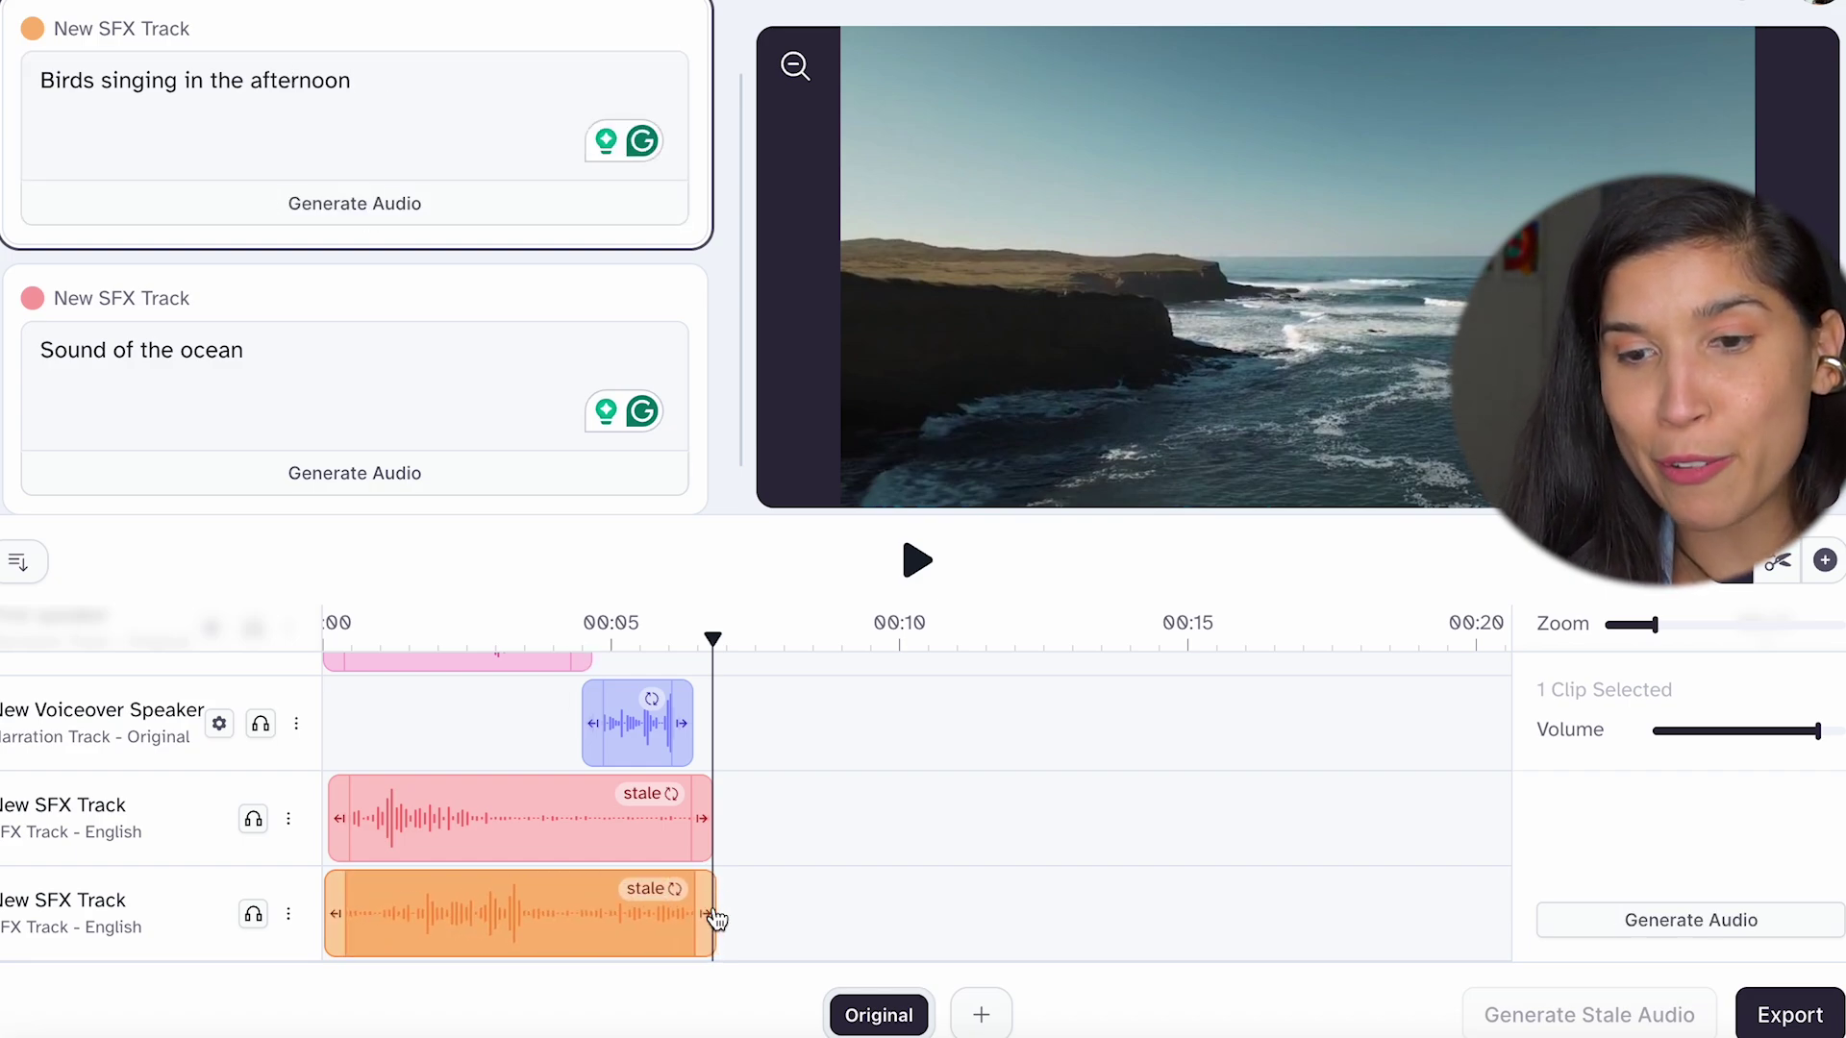
scroll(642, 844, "up", 1)
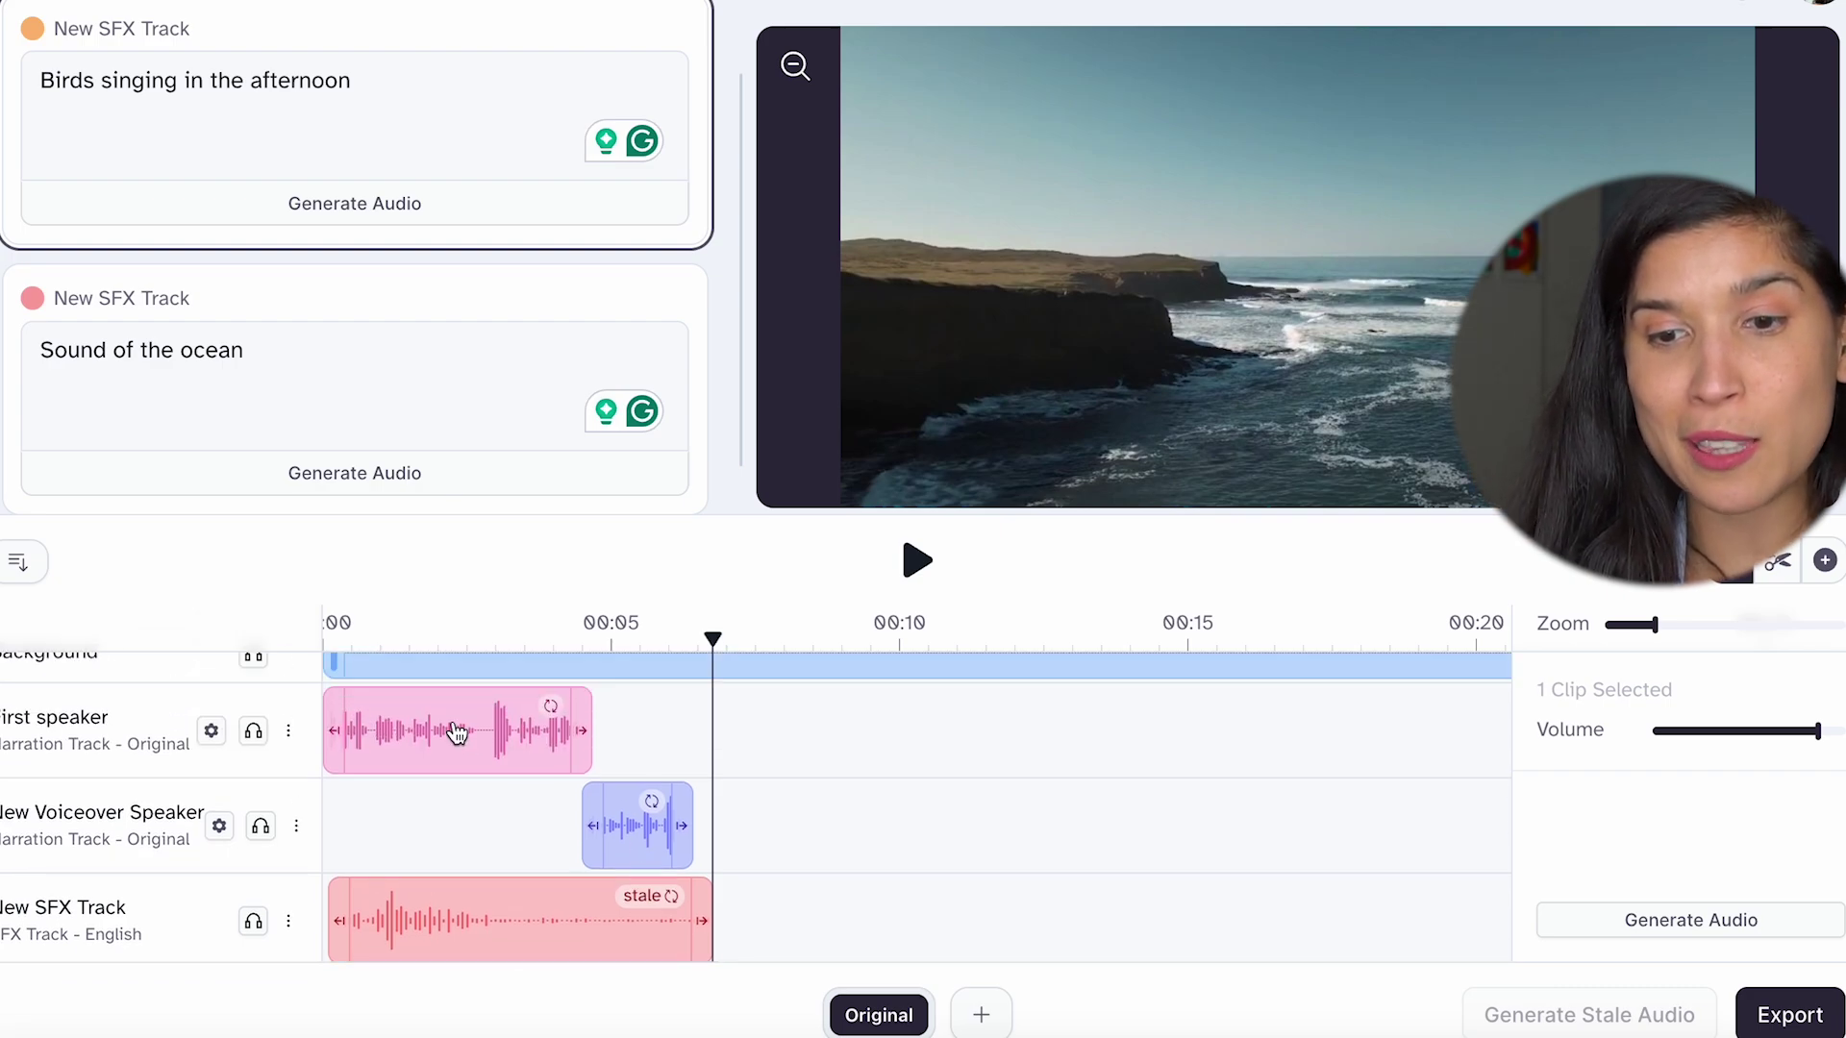
scroll(638, 817, "down", 1)
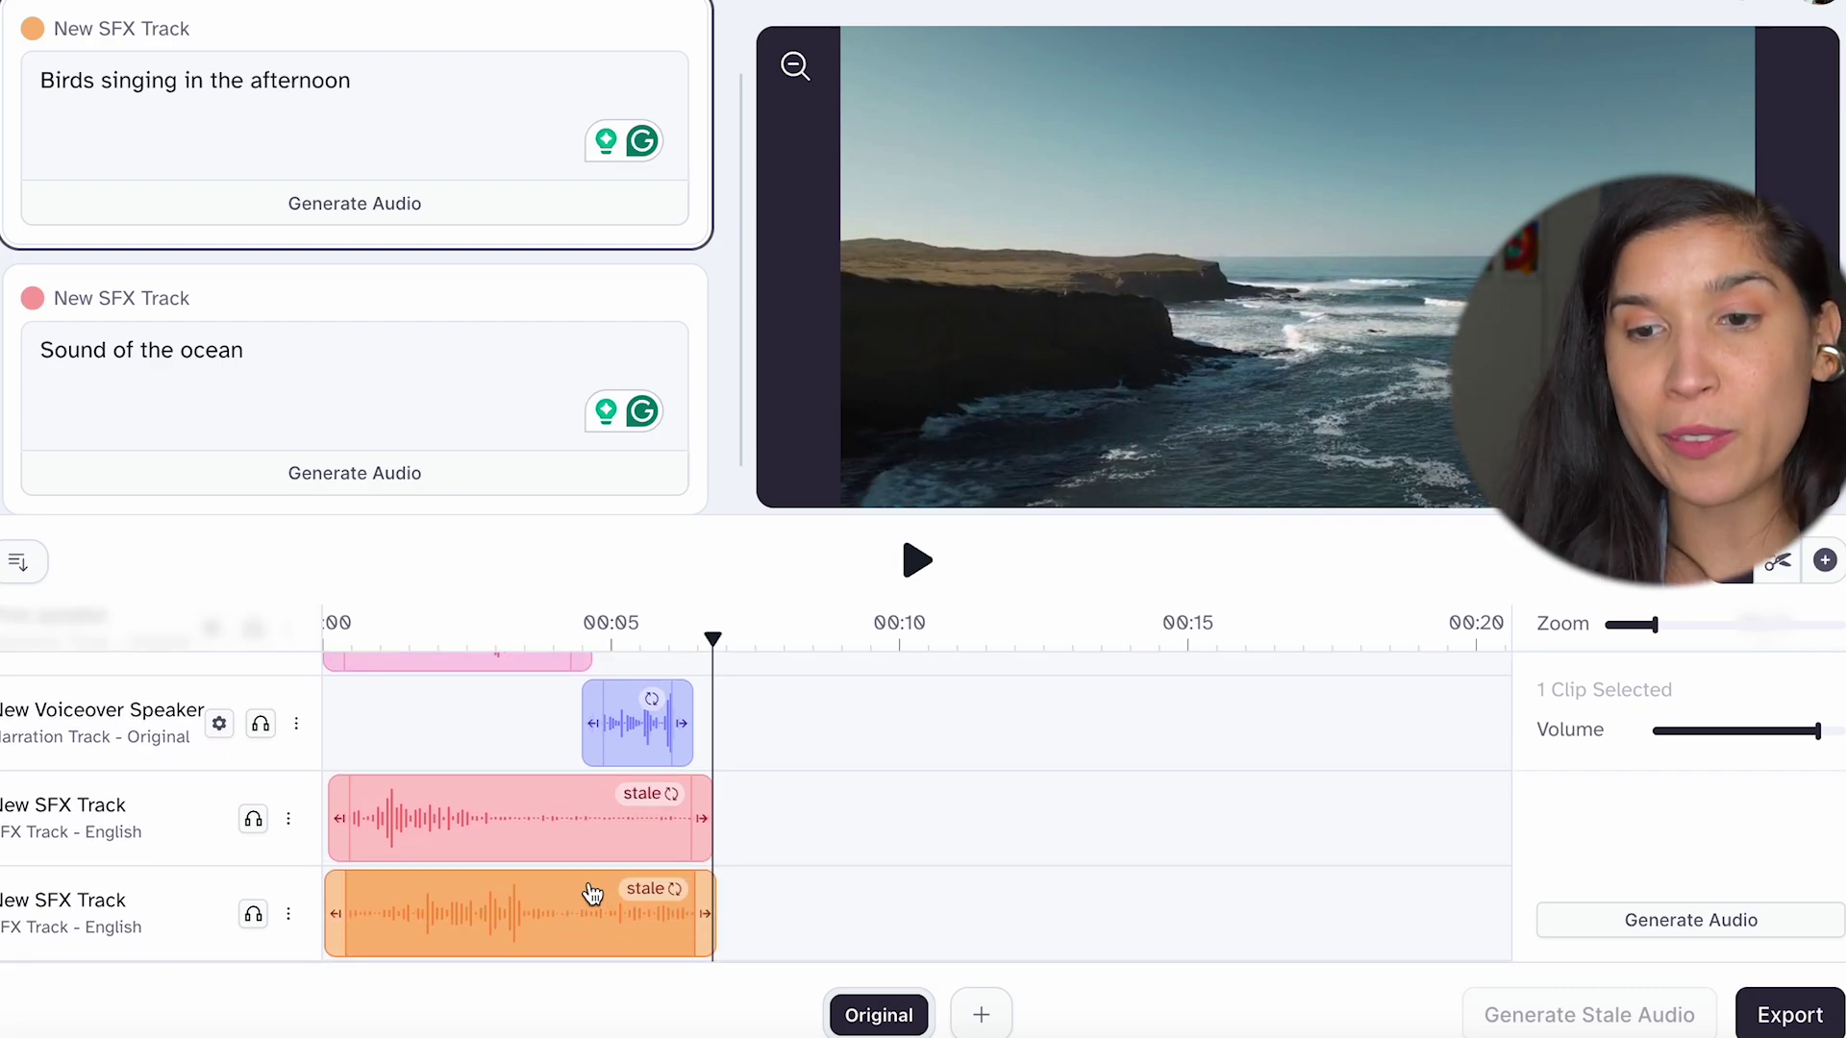
left_click_drag(726, 644, 200, 643)
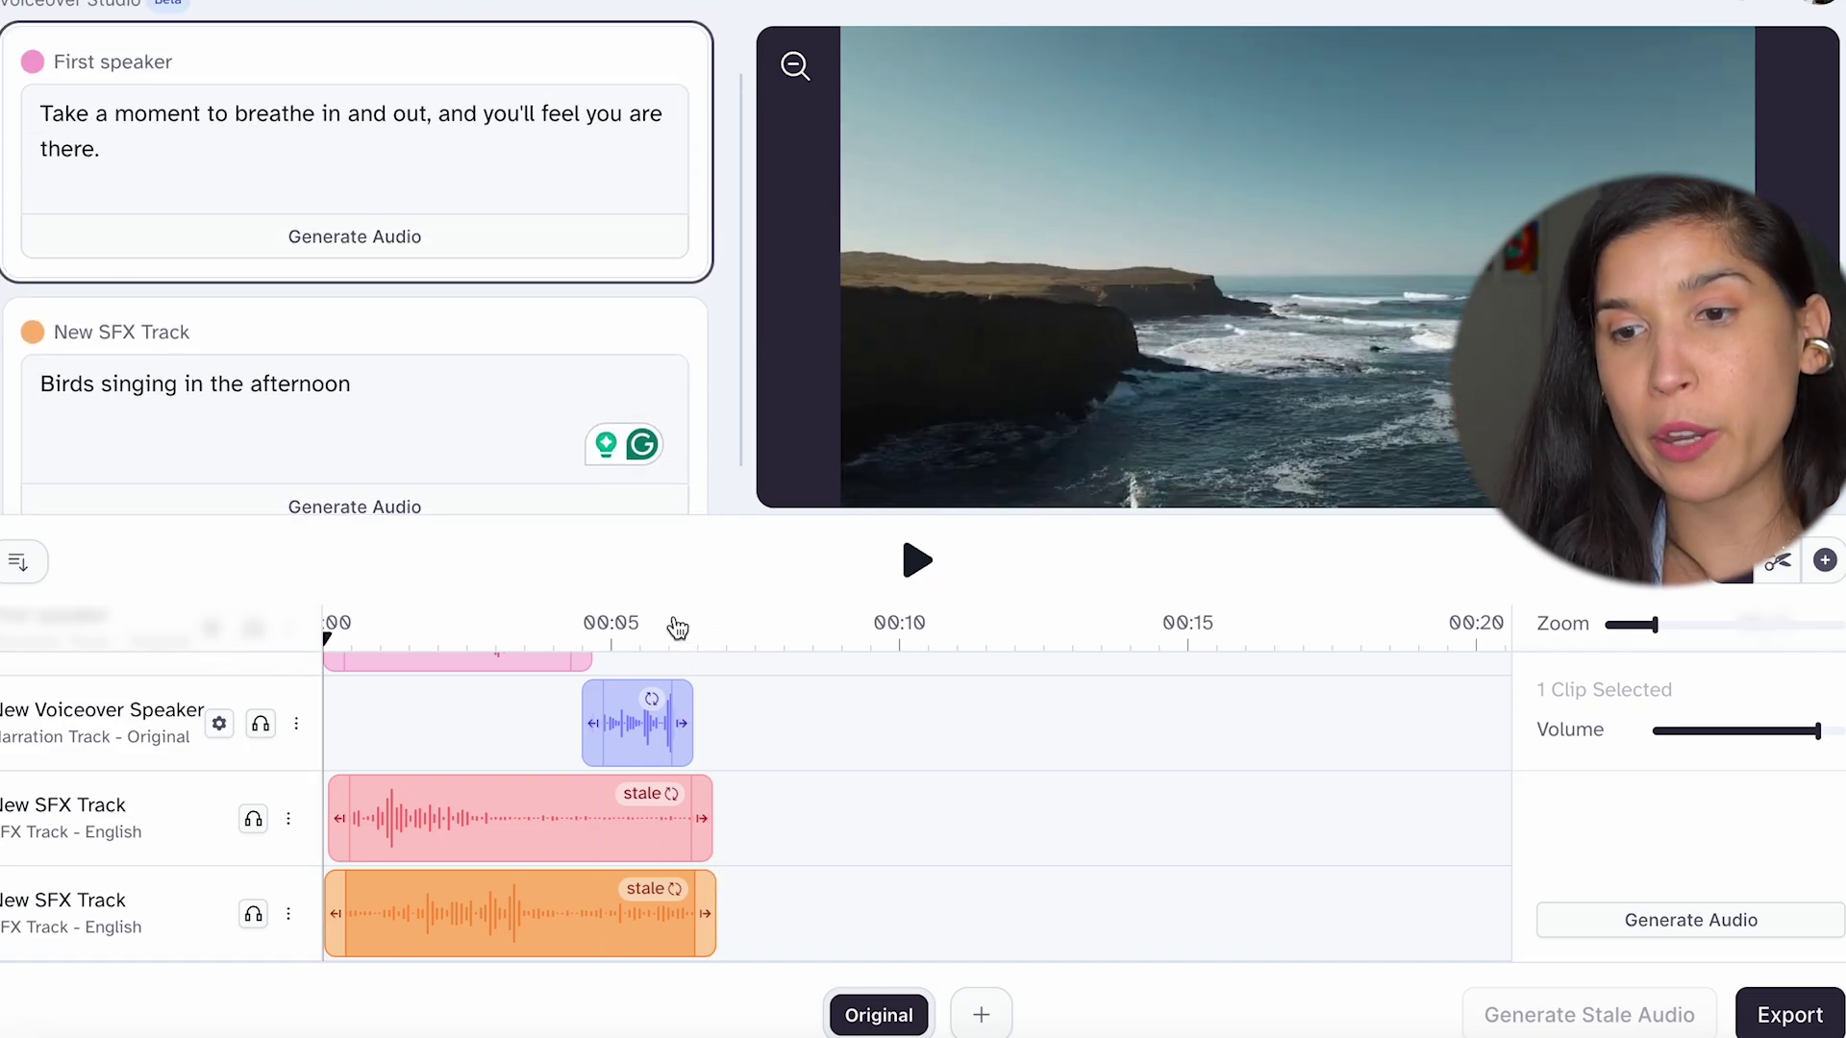
left_click(916, 562)
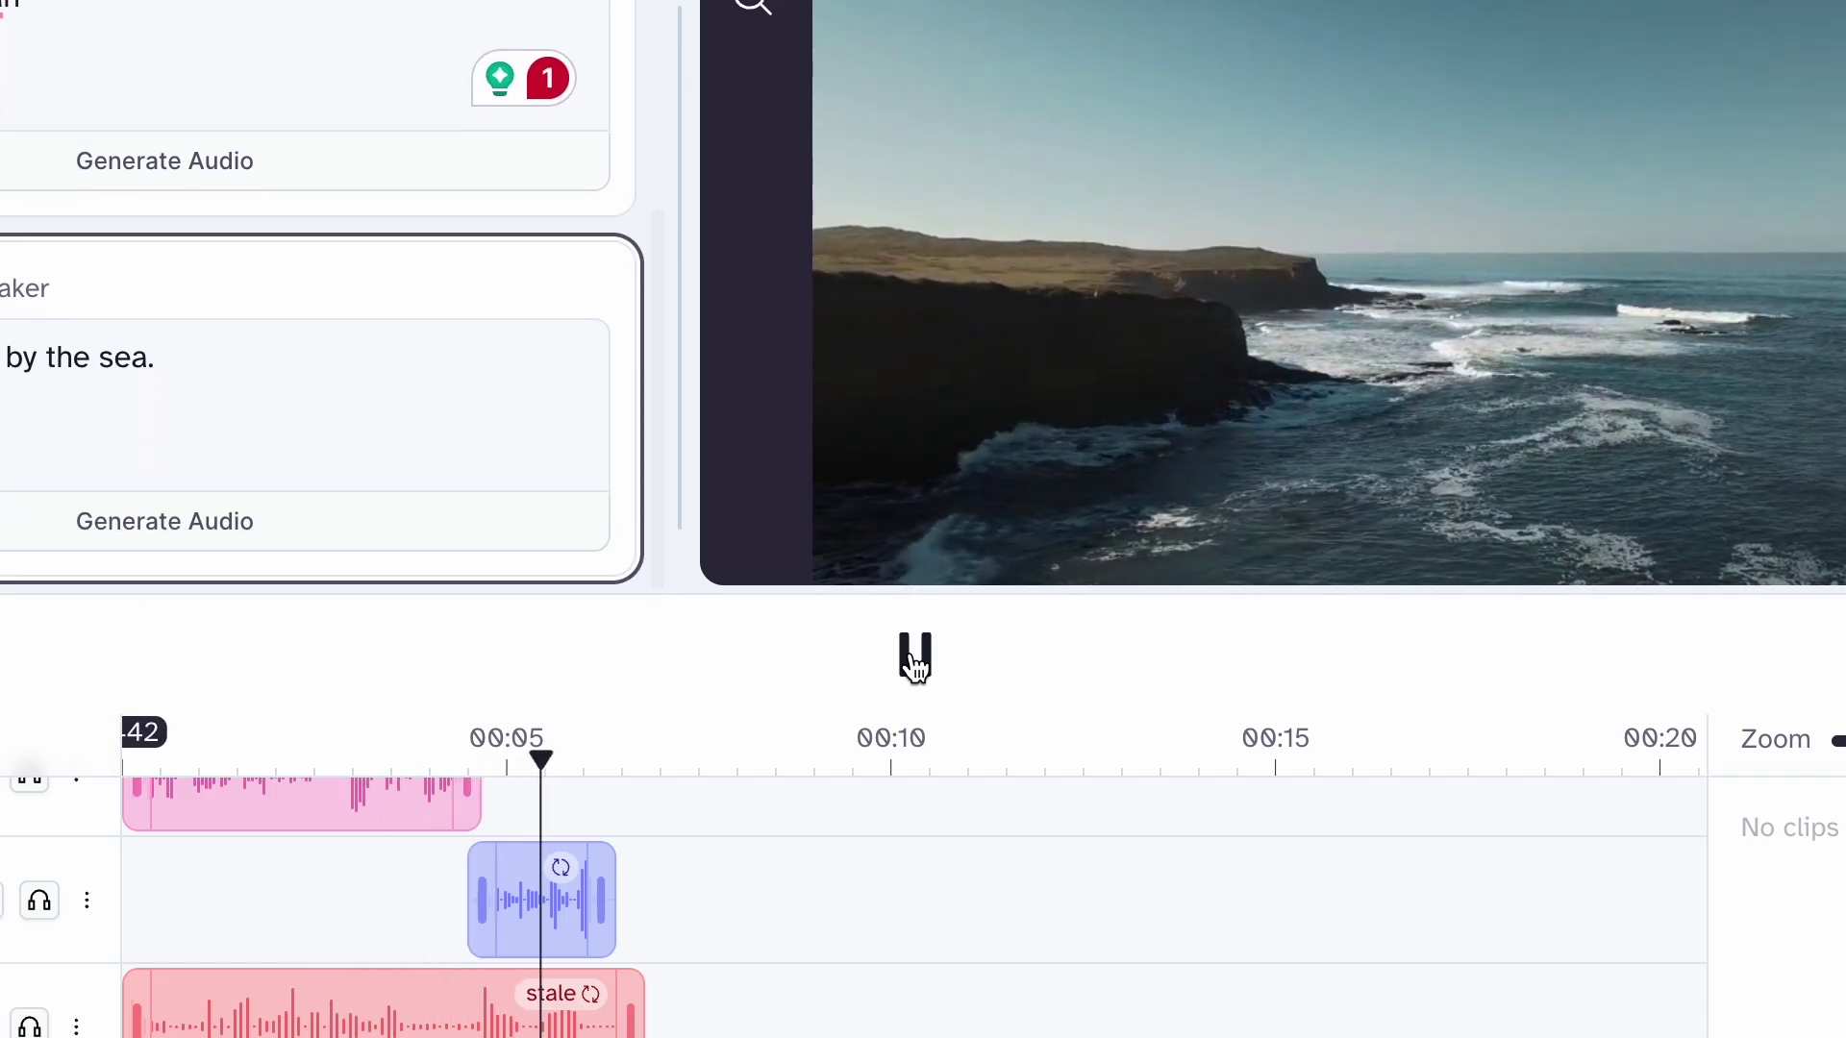
left_click(915, 661)
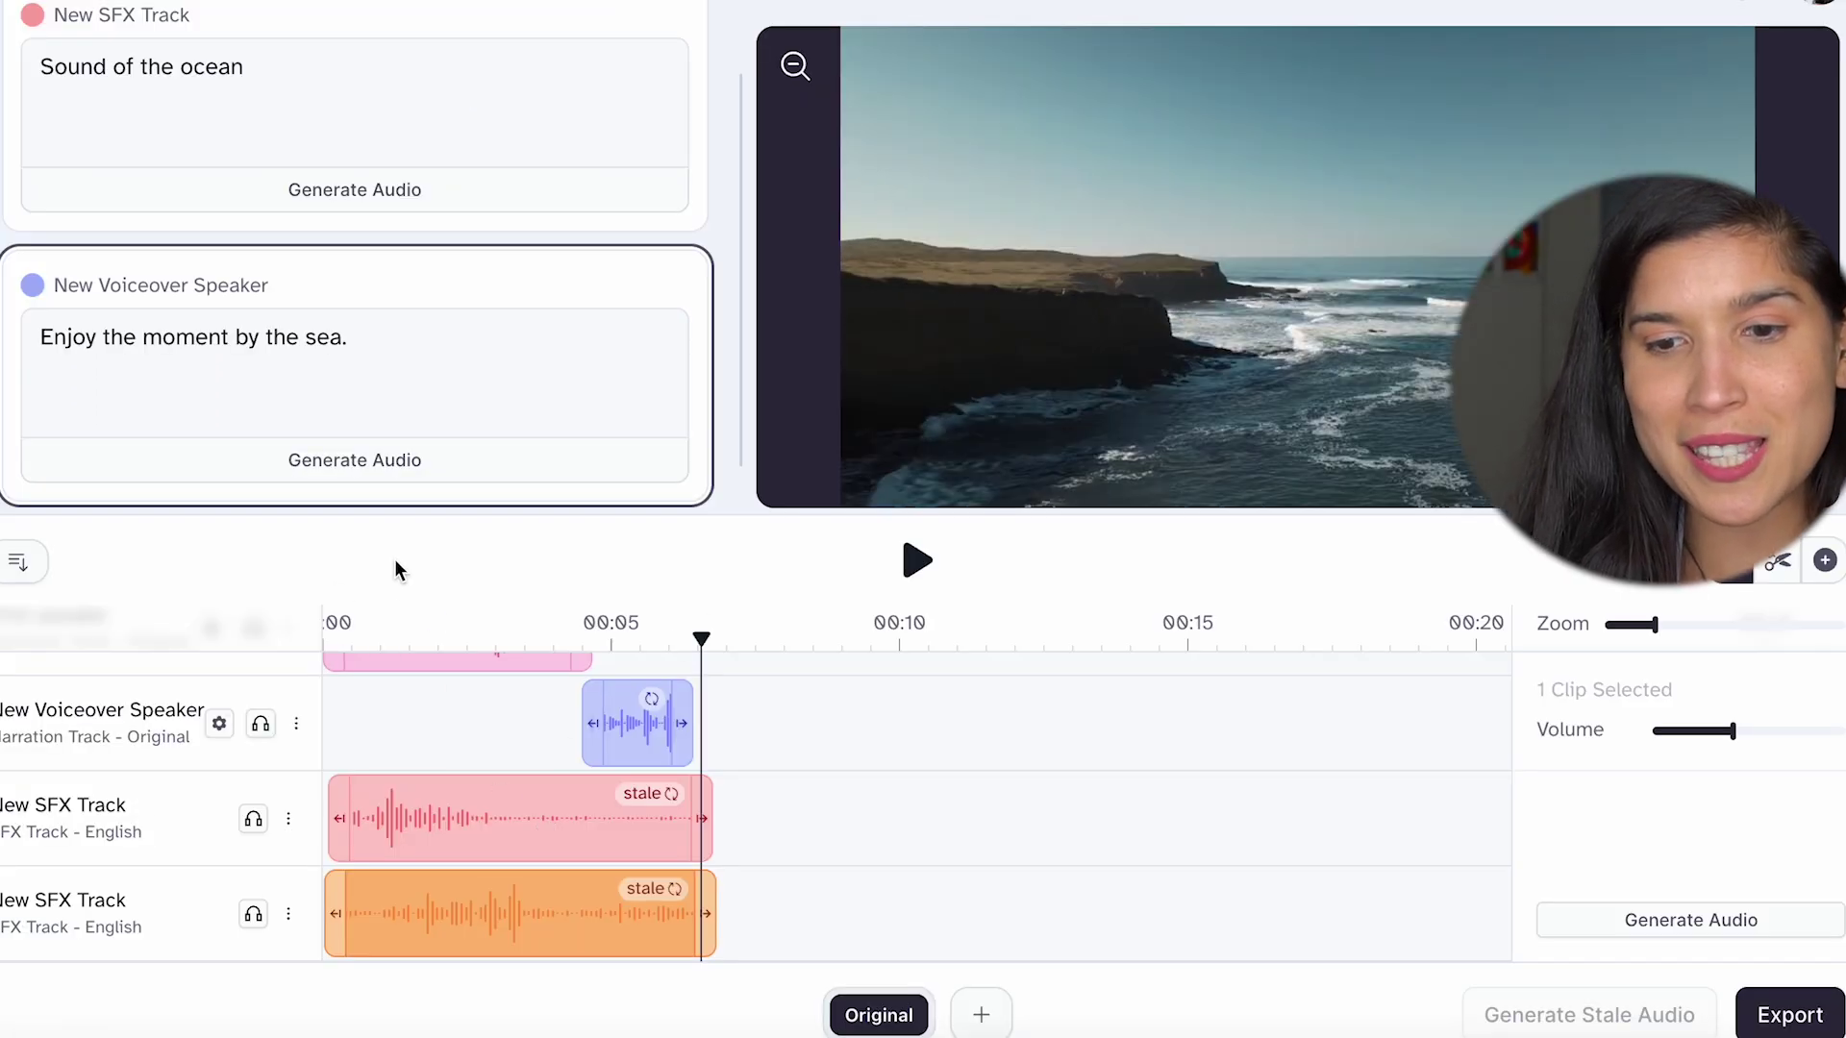
left_click(395, 626)
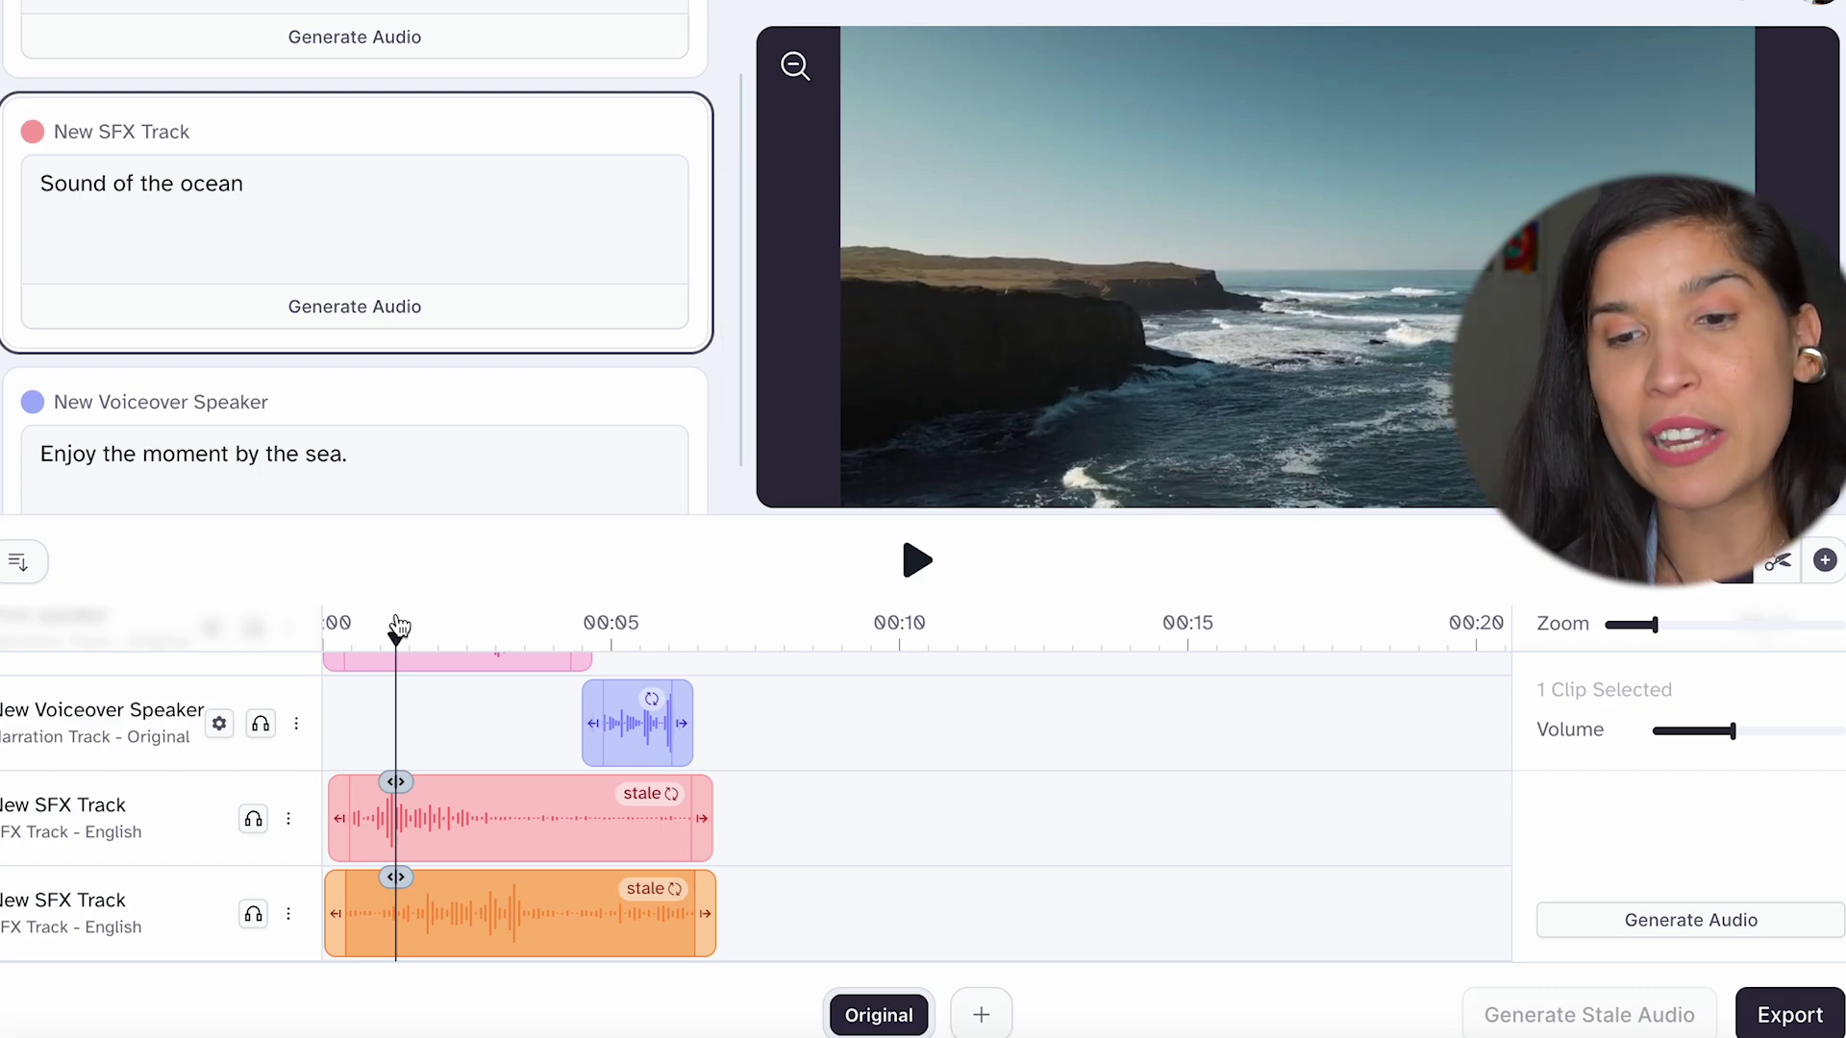
scroll(618, 794, "up", 2)
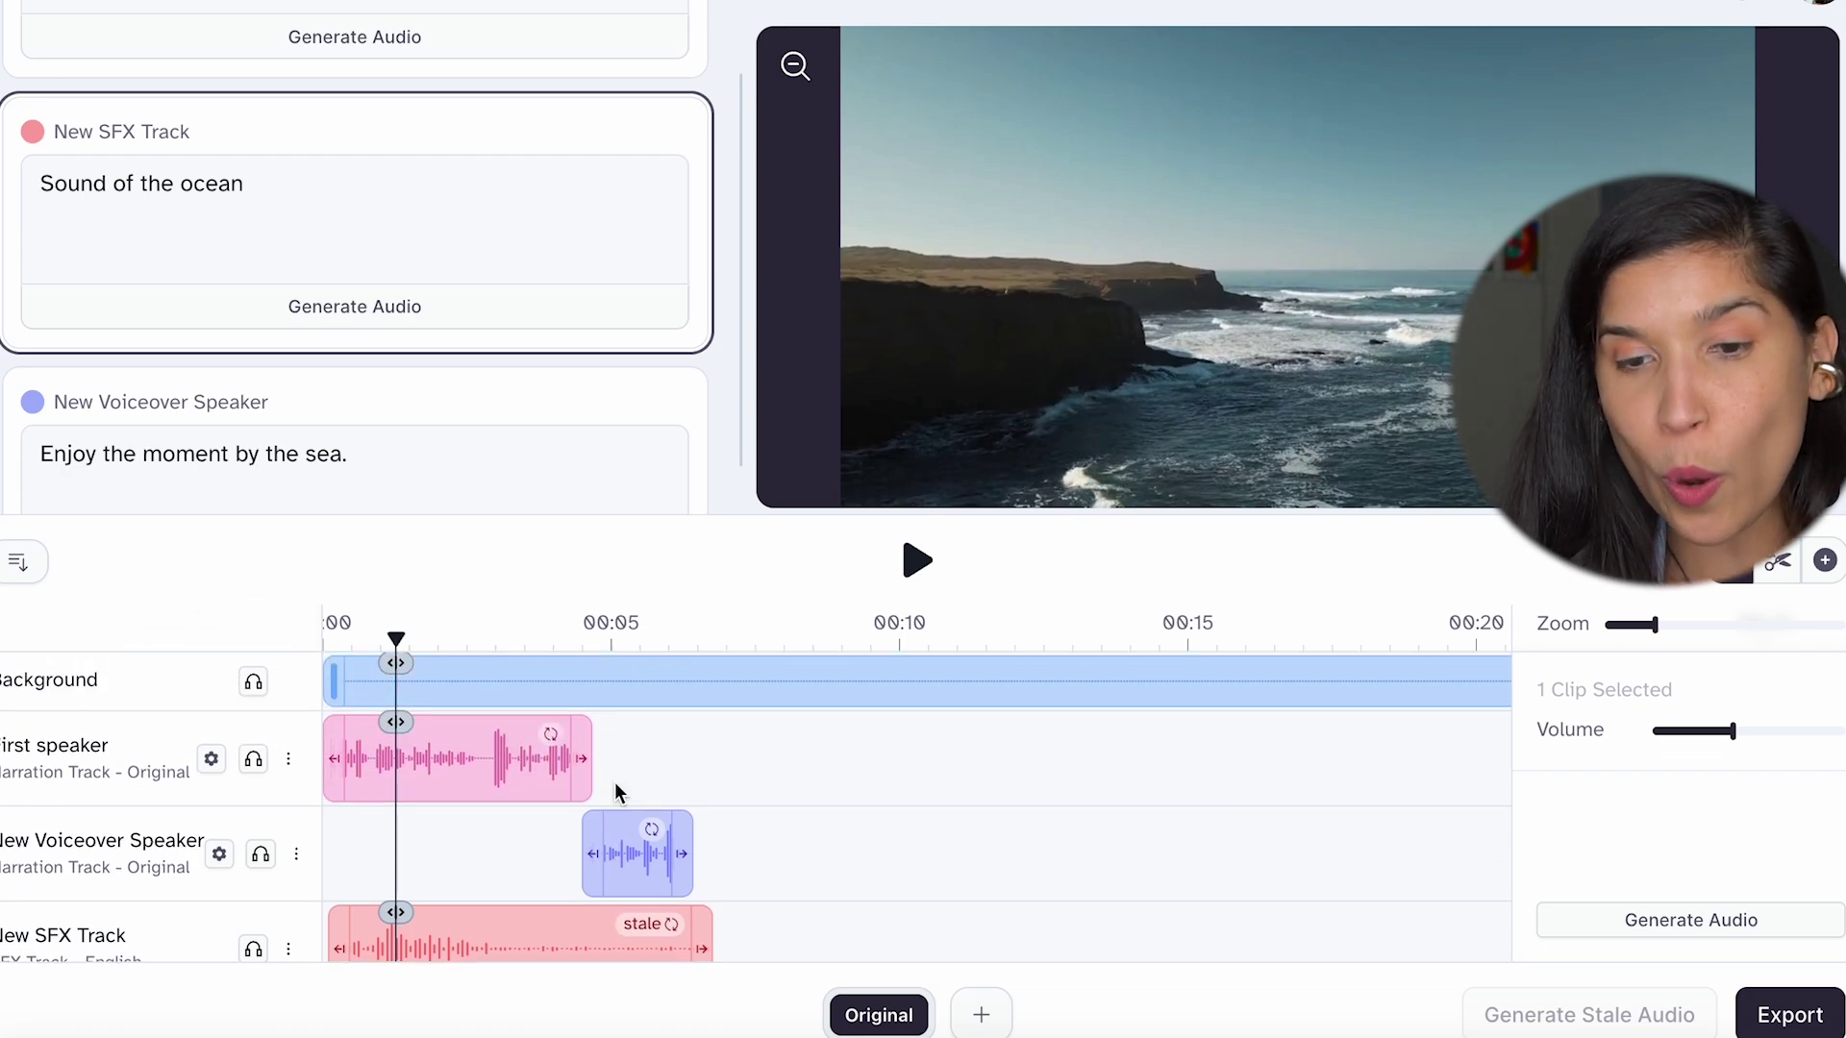